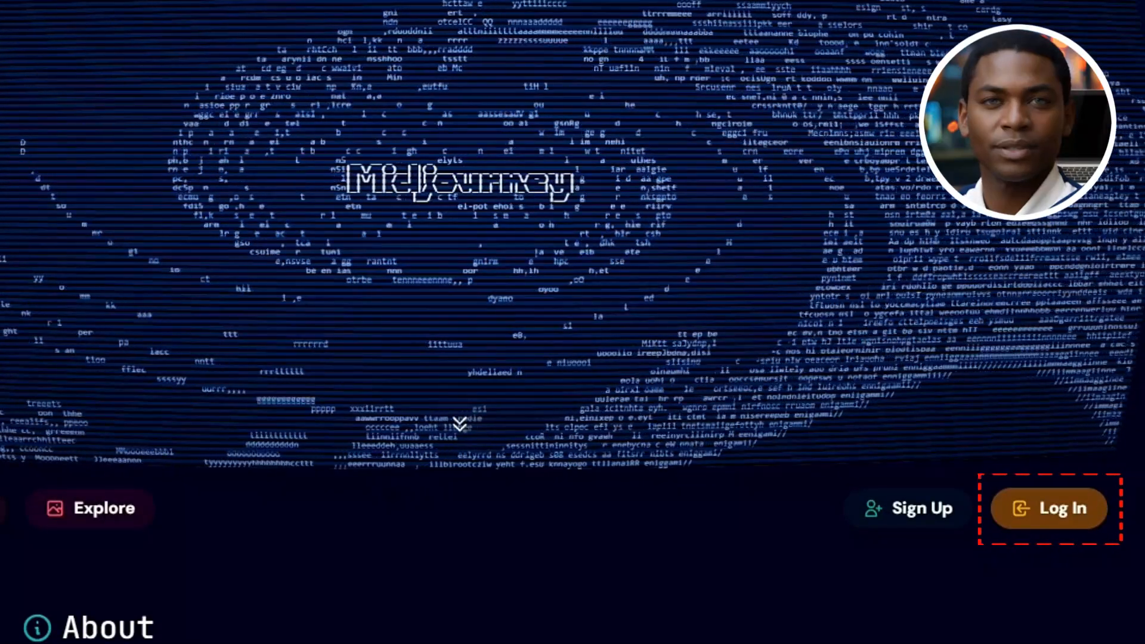
Start the login on the Midjourney website and open the general-1 channel of the Midjourney server in Discord
click(1049, 508)
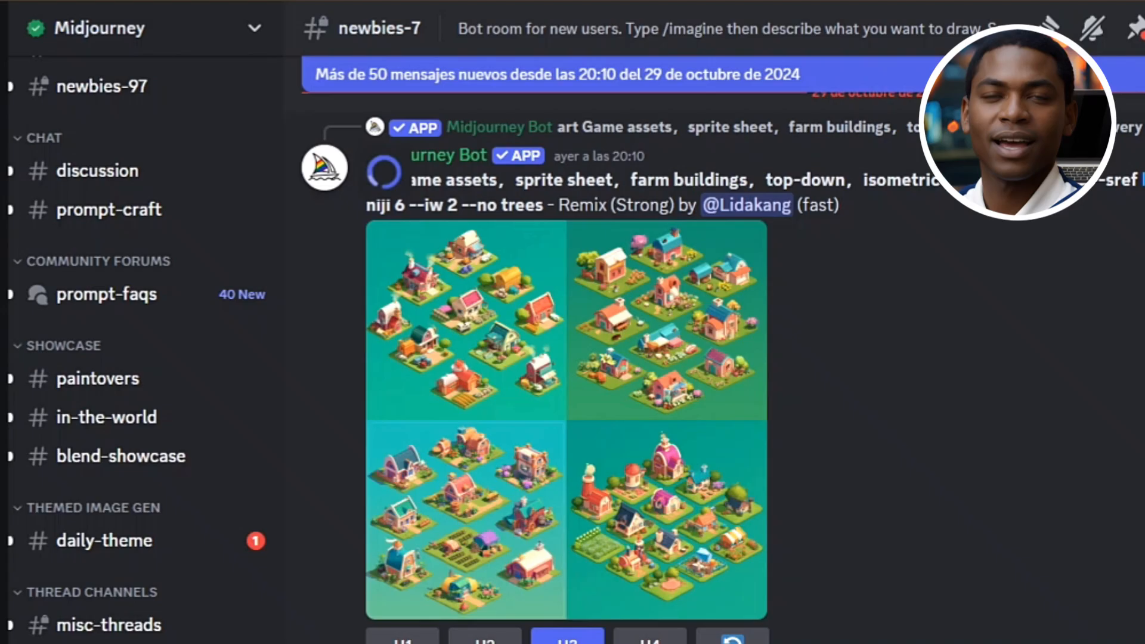
click(352, 148)
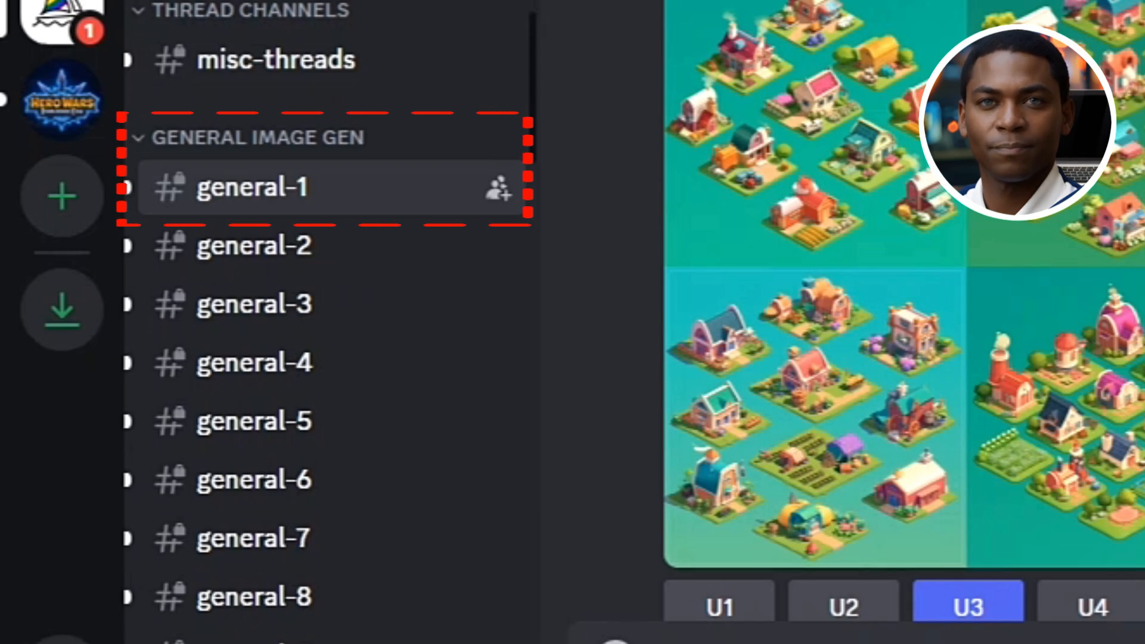
click(253, 187)
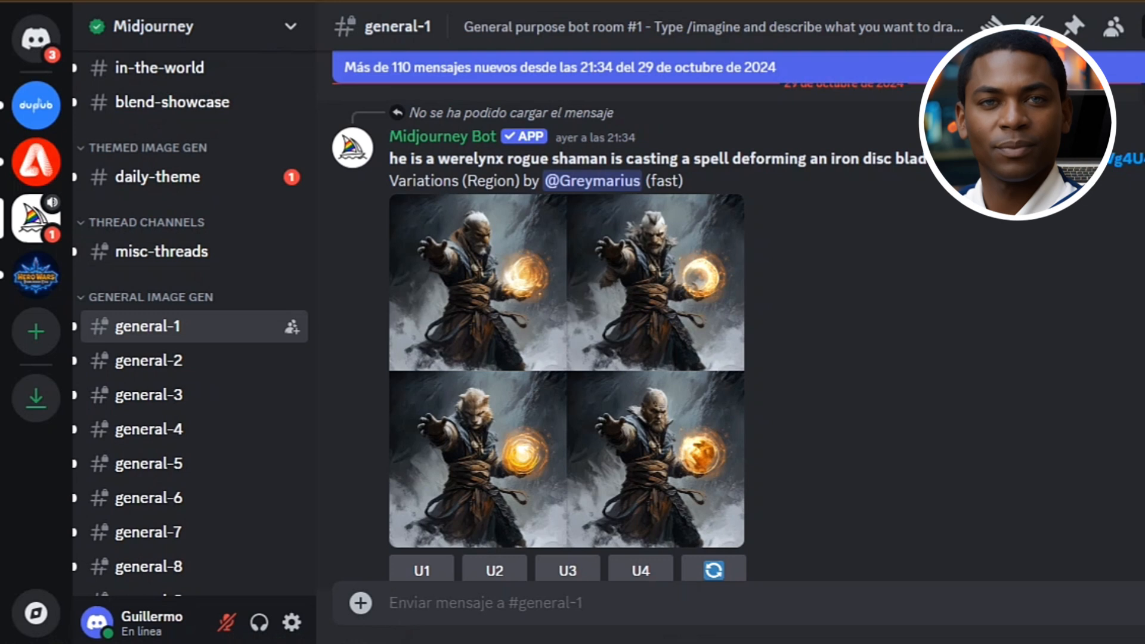
In the direct chat with Midjourney Bot, begin an /imagine prompt with "a hyper-realistic gym trainer with a muscular body standing confidently"
click(36, 39)
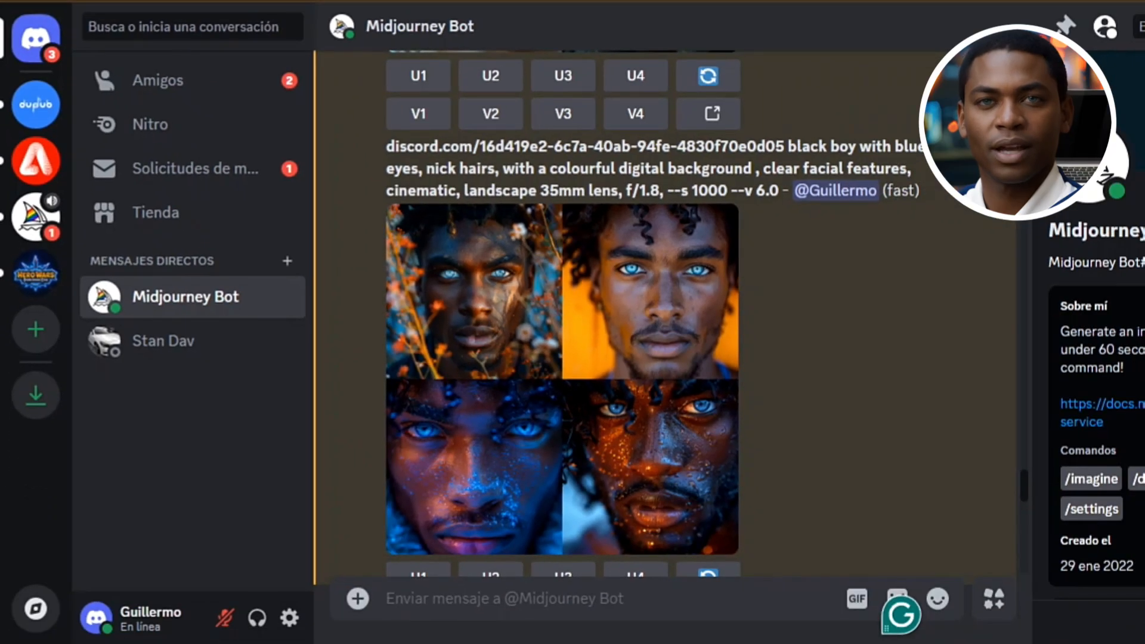
text(/imag)
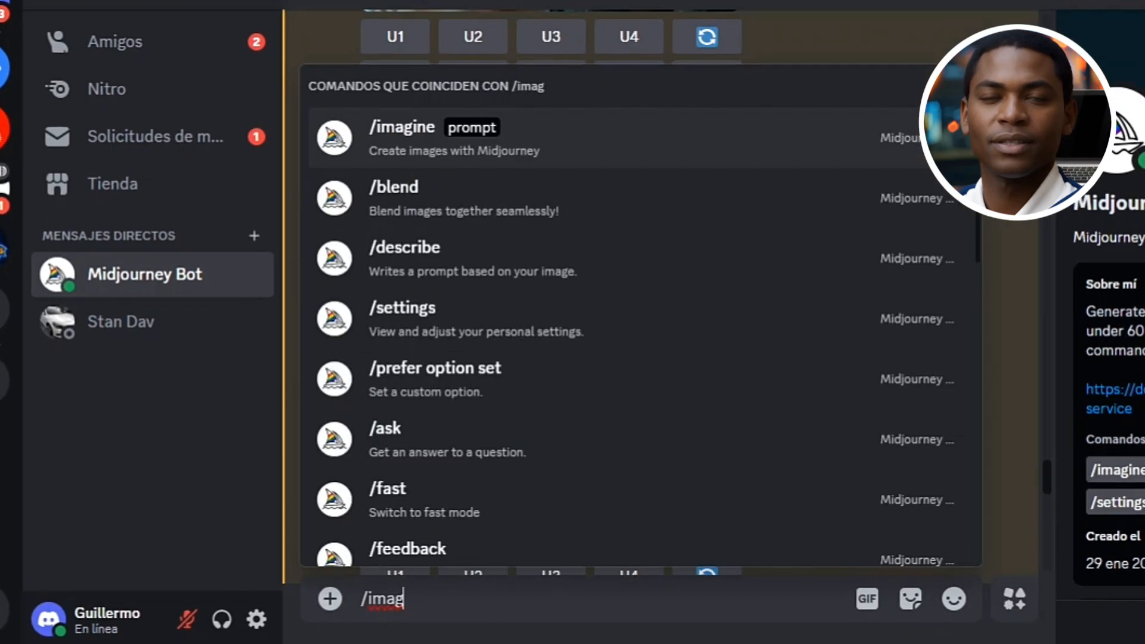
key(Tab)
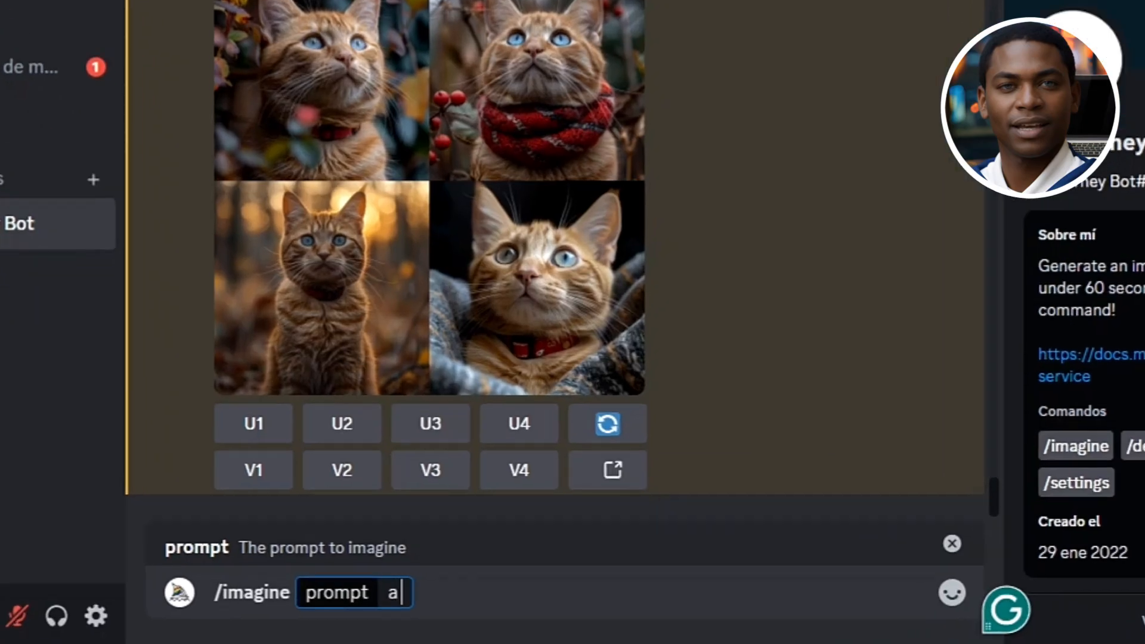
text(hyper-realistic gym train)
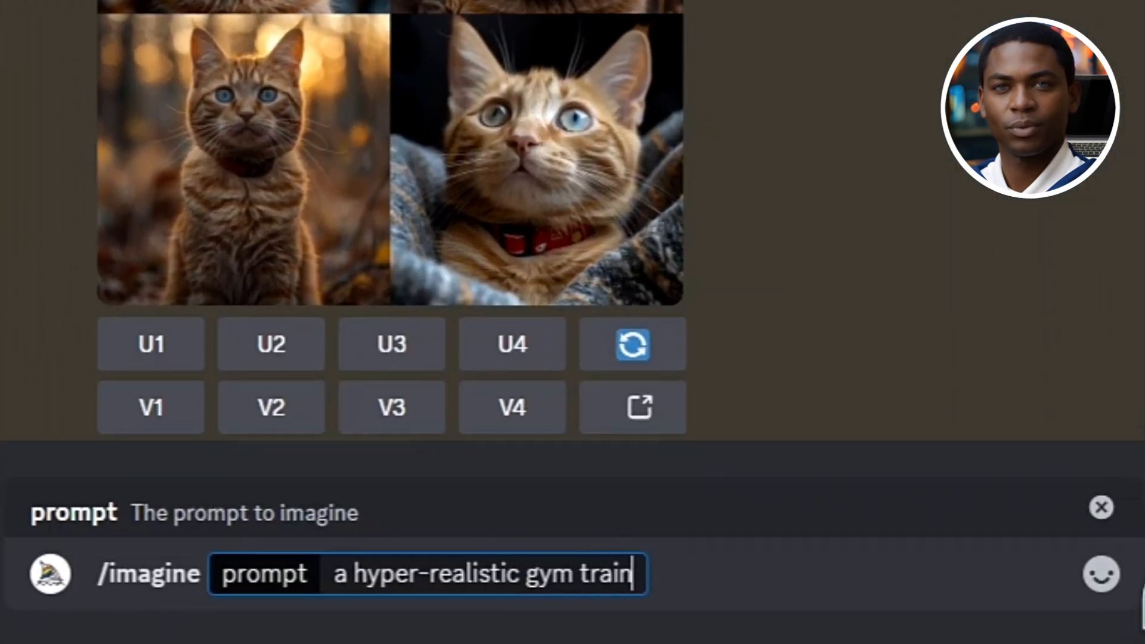
text(er with a muscular body standi)
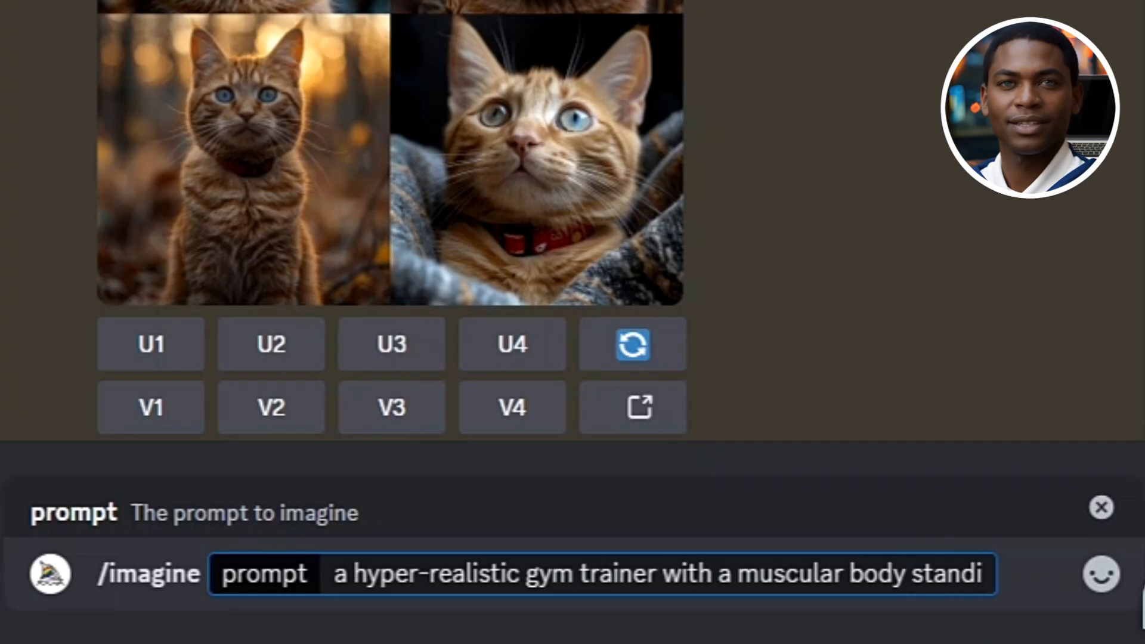
text(ng confidently facing th)
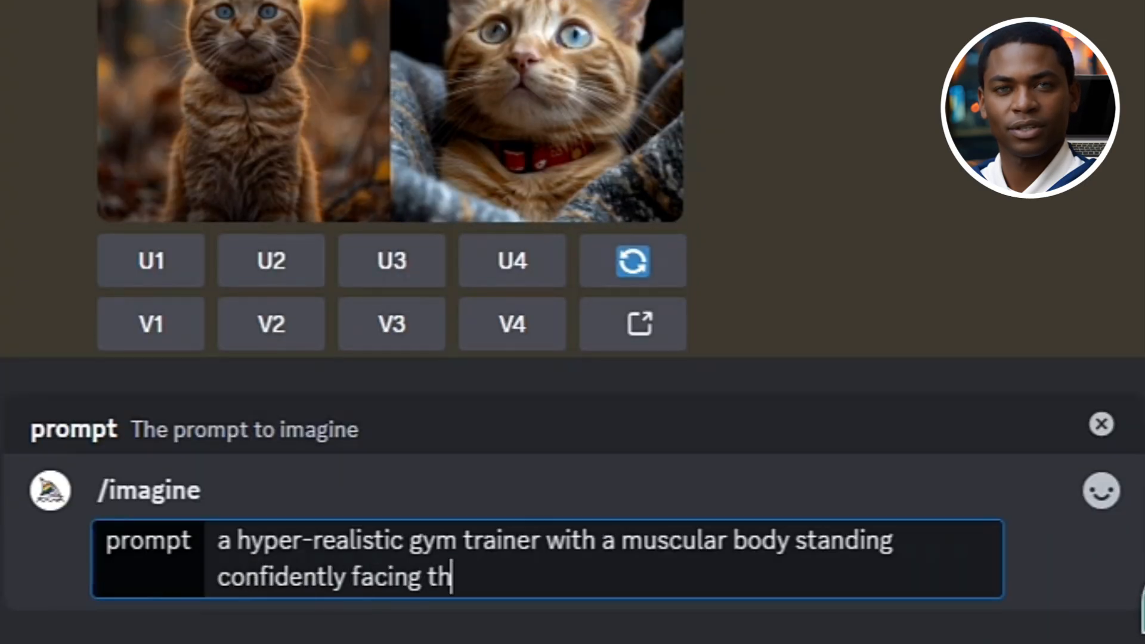
text(e camera detailed facial expre)
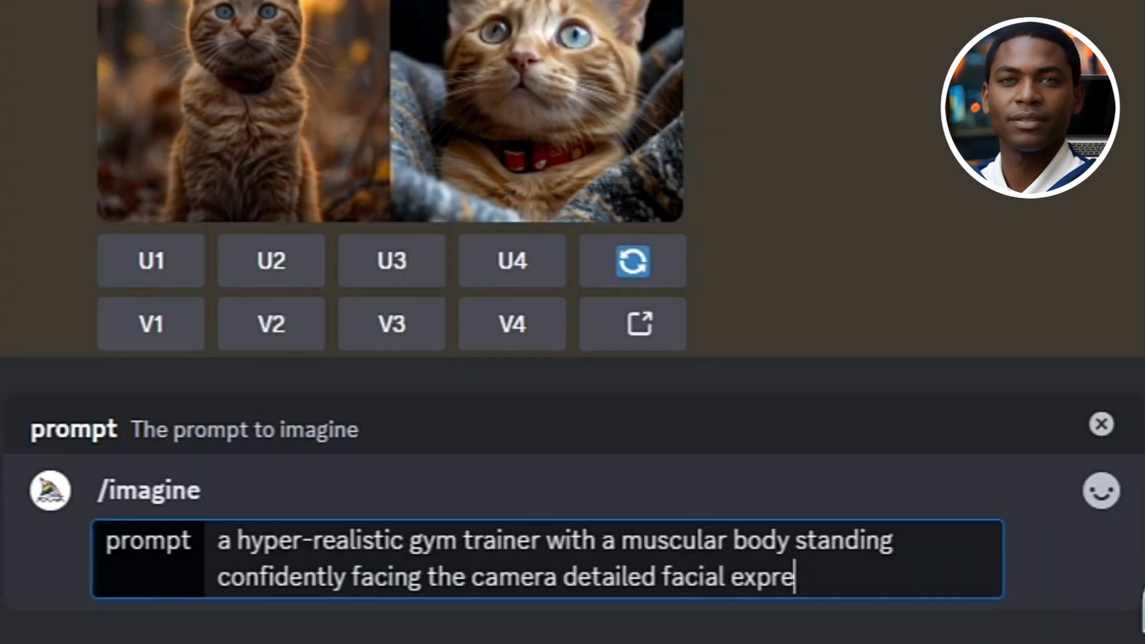
text(ssion natural lighting)
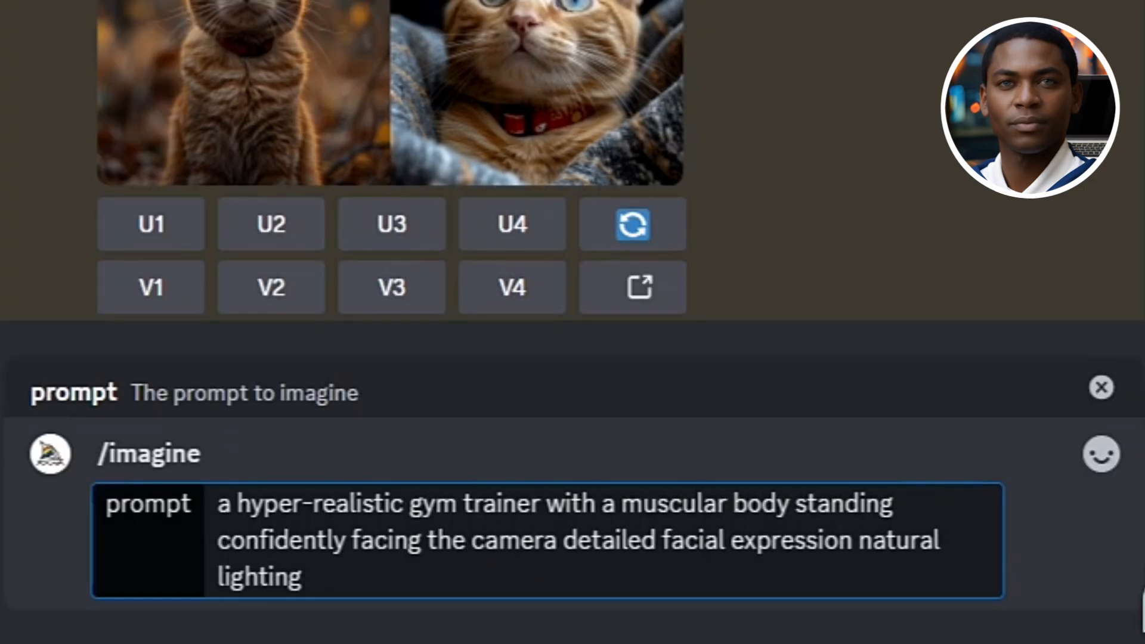
text( high-resolution photography )
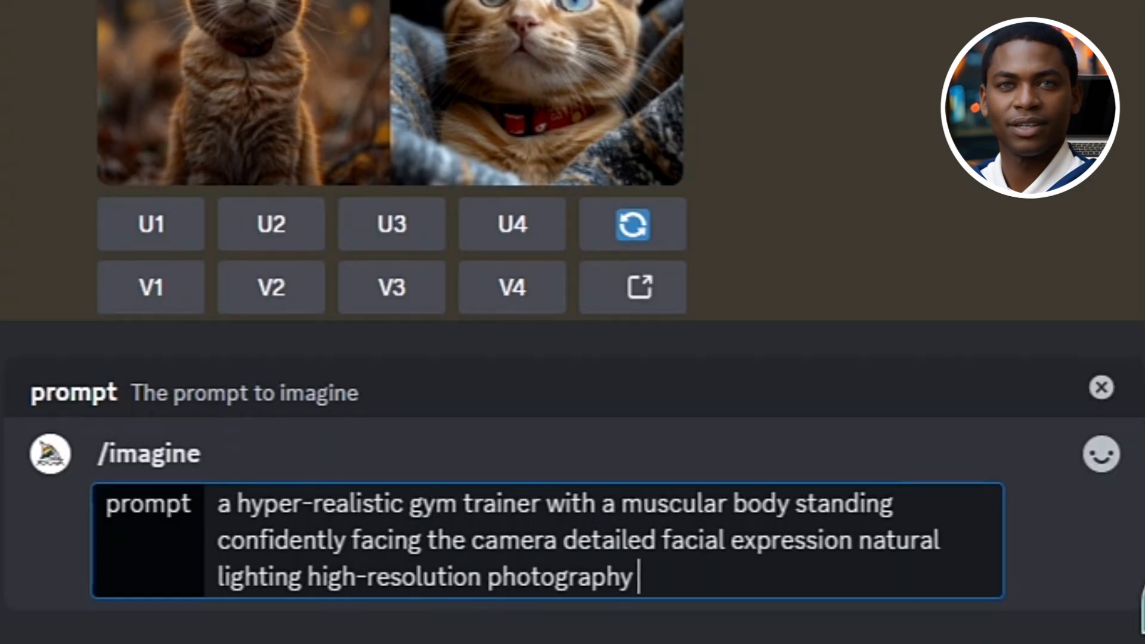
text(emphasizing skin tex)
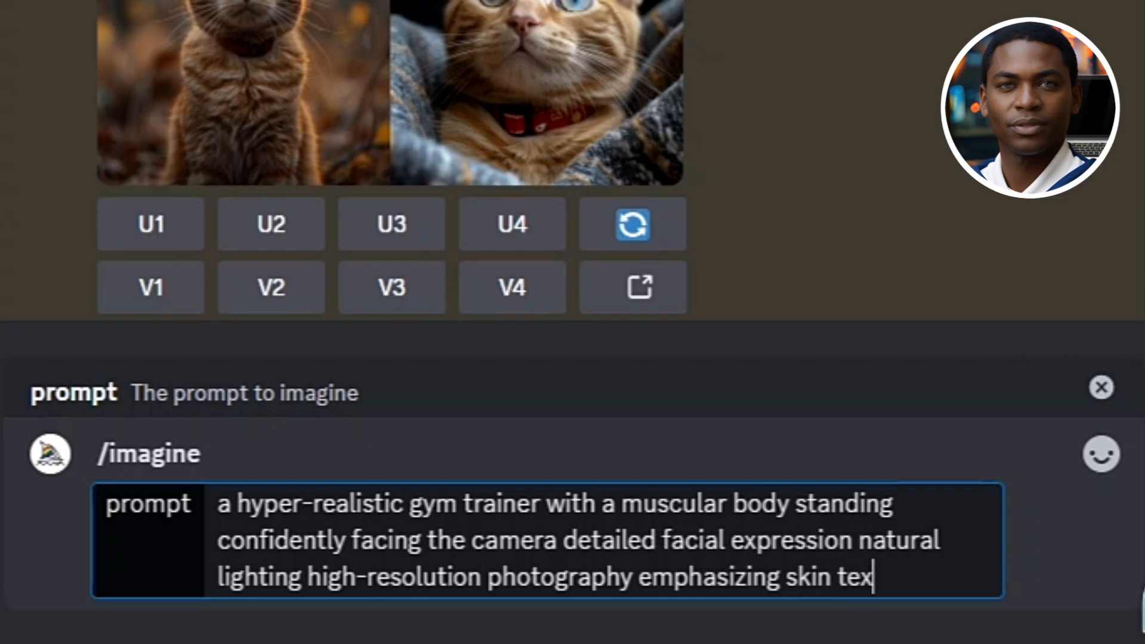
text(ture and muscle definition dynamic pose)
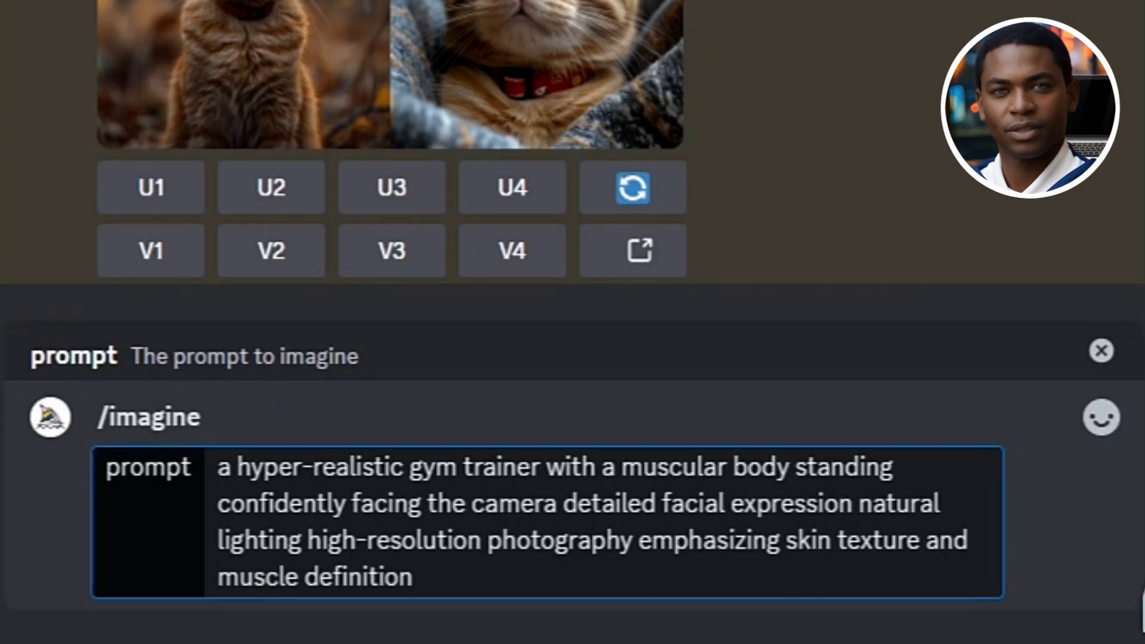
text( -- ar 16:9)
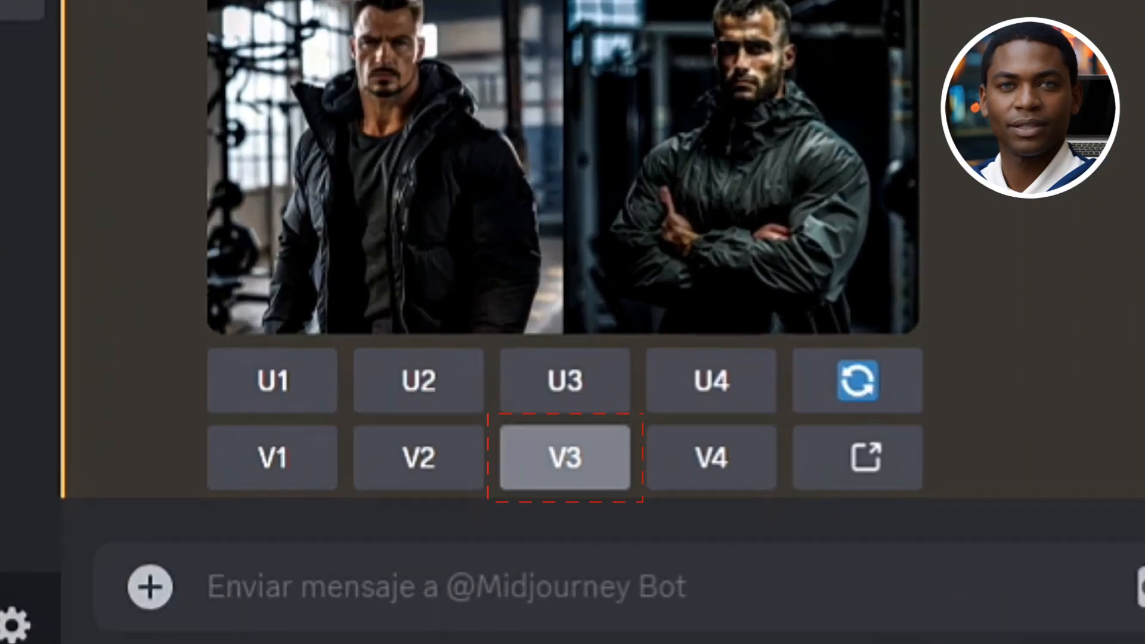
Generate variations of the third gym trainer image and view the variation grid and the upscaled picture enlarged
click(447, 533)
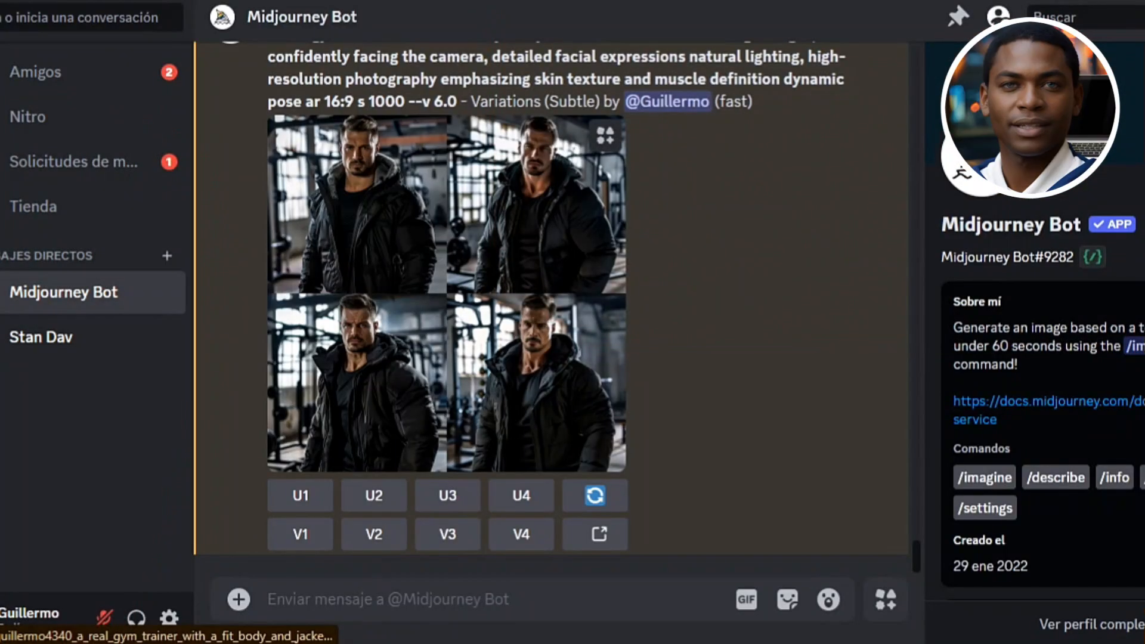
click(445, 294)
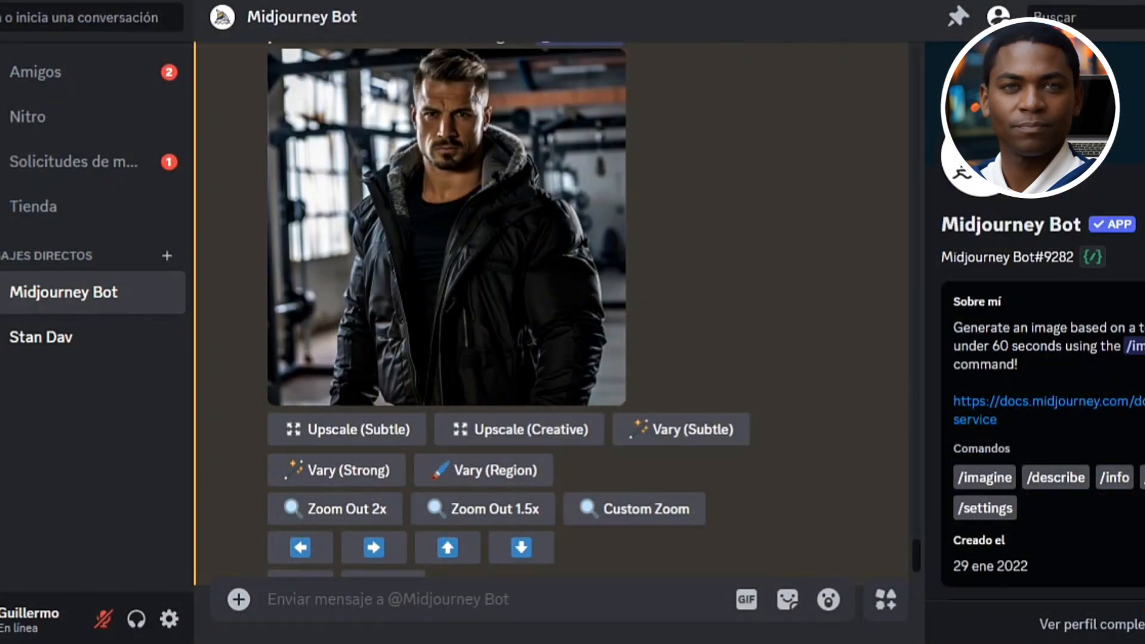
click(347, 429)
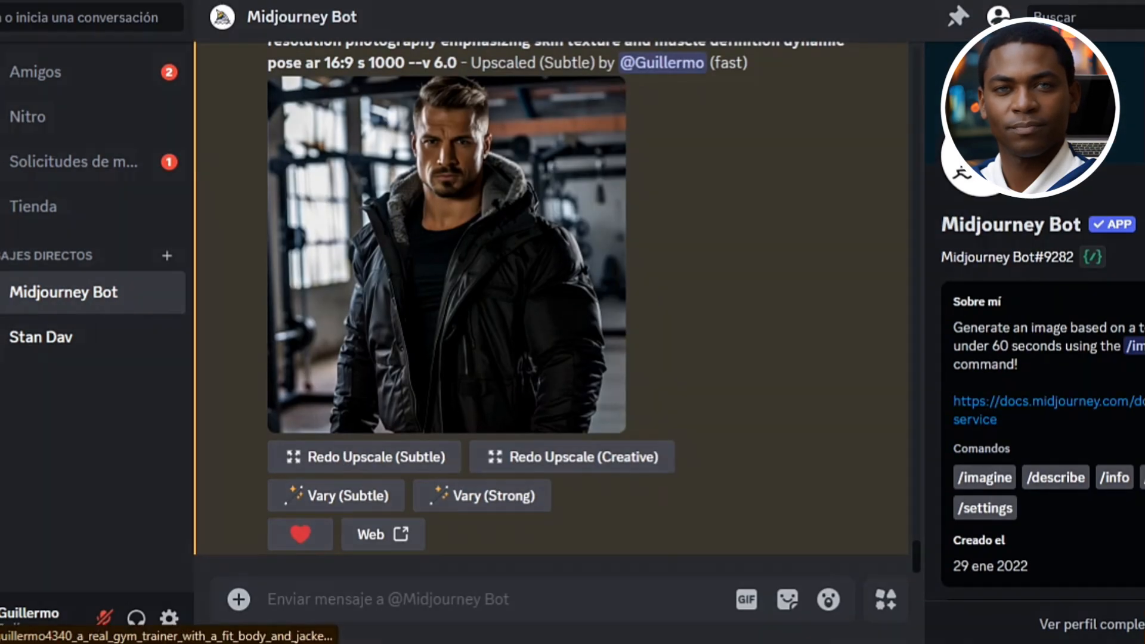
click(438, 280)
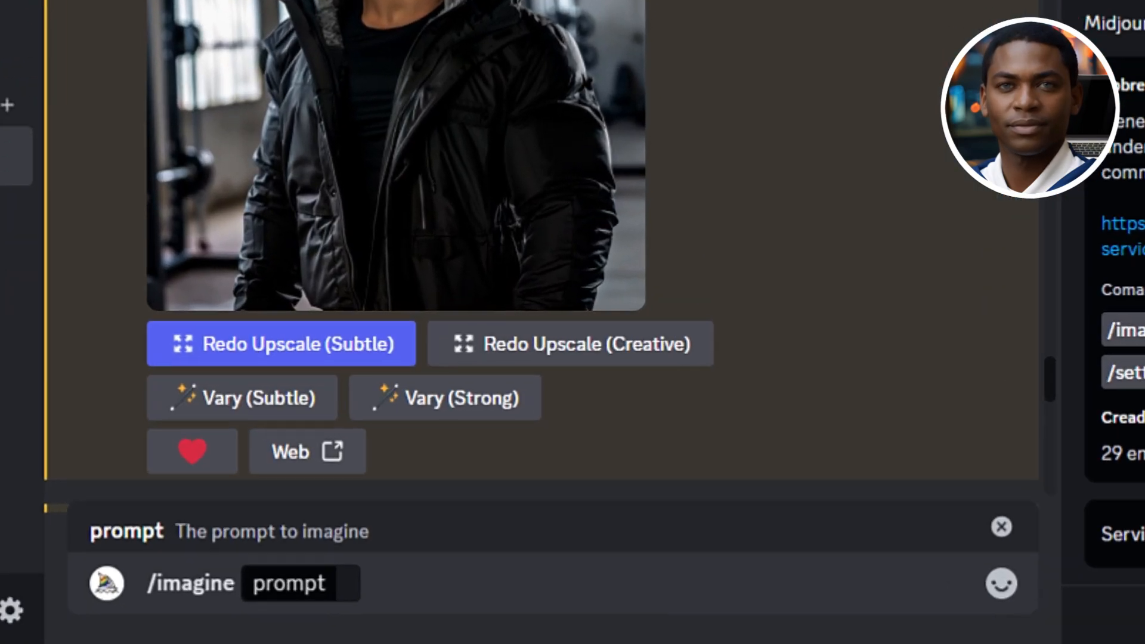
Start a new /imagine prompt: "a hyper-realistic gym trainer with a muscular body standing confidently facing the camera. the image features a detailed facial expression"
text(a hyper-realistic gym trai)
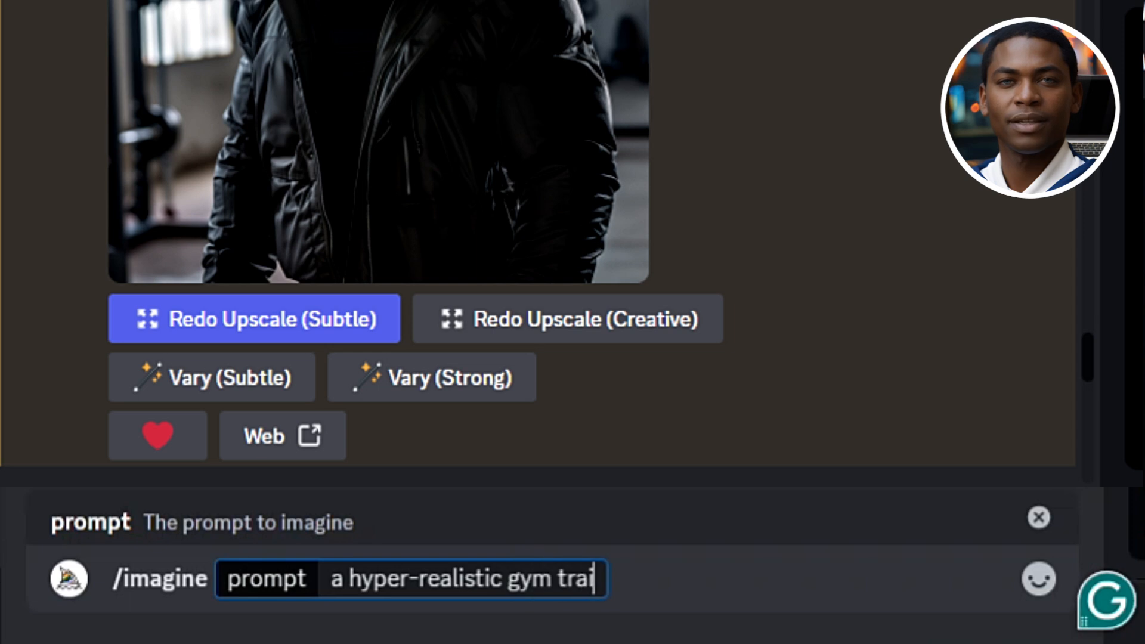
text(ner with a muscular body stan)
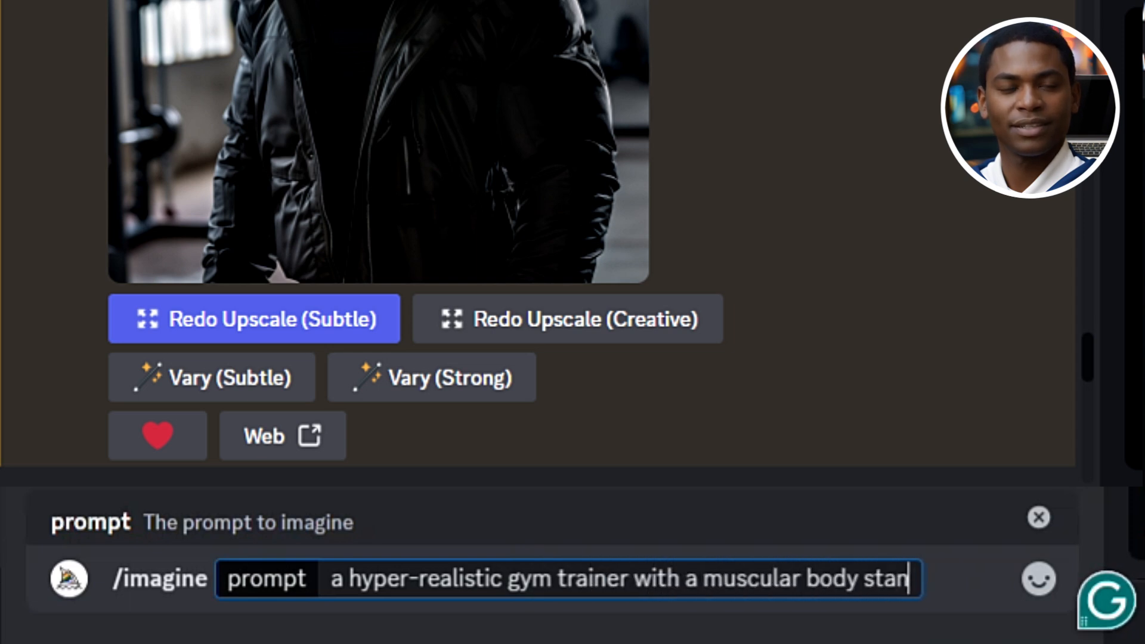
text(ding confidently facing the c)
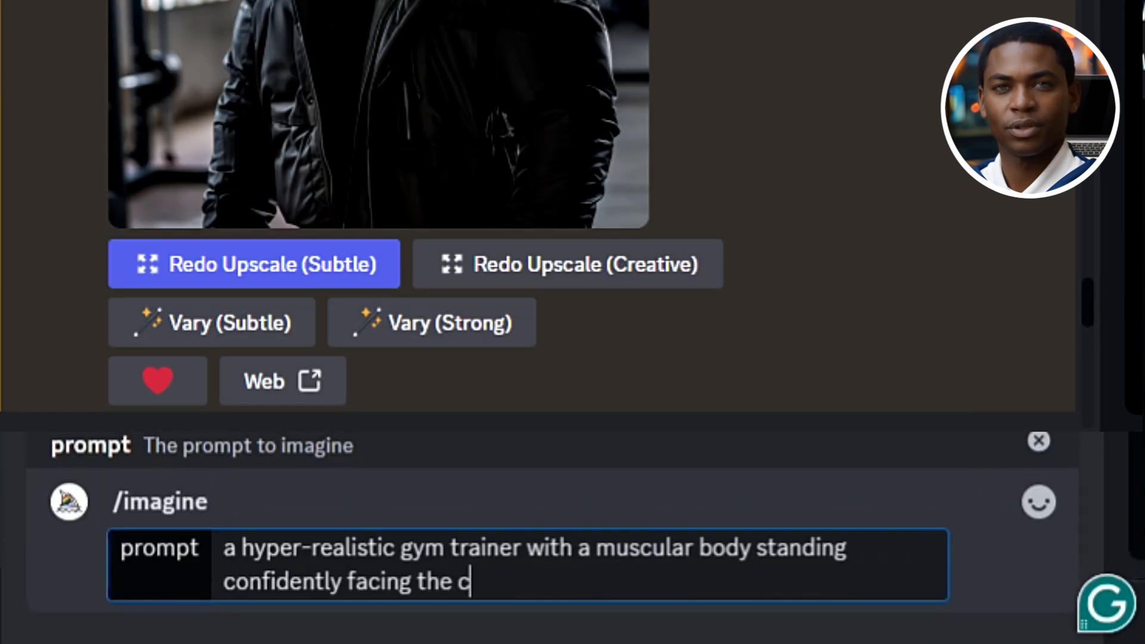
text(amera. the image features a de)
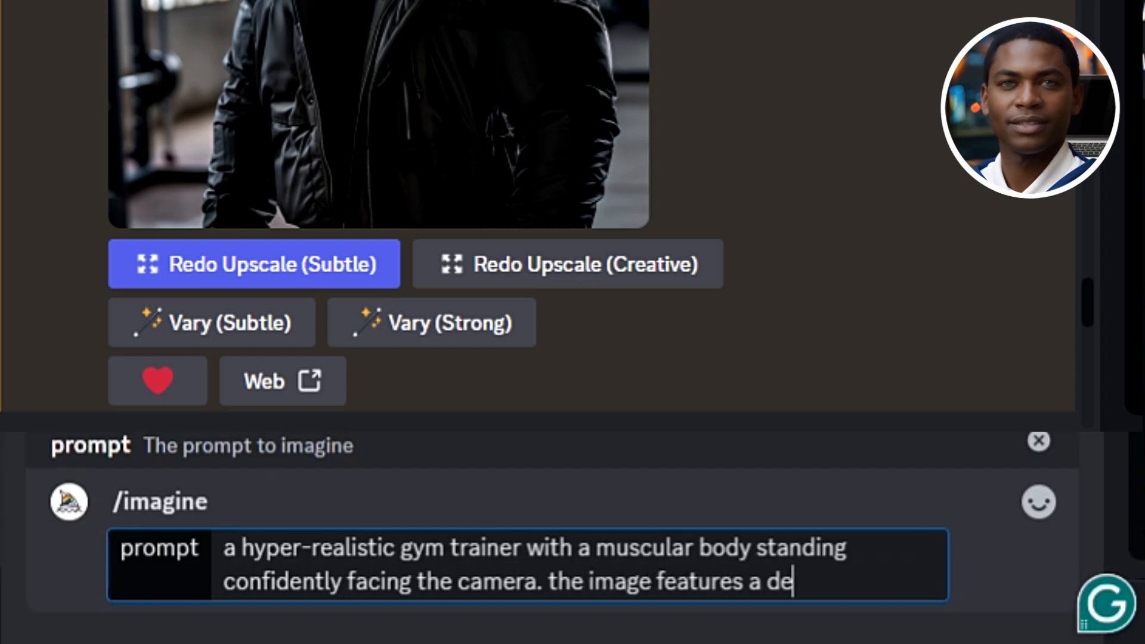
text(tailed facial expression nat)
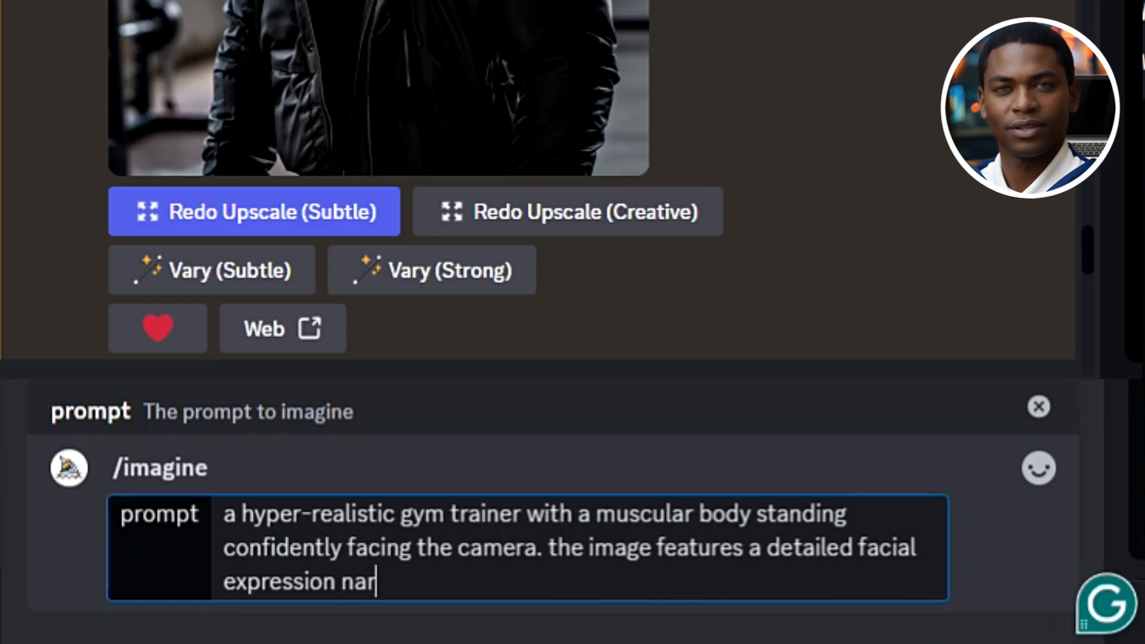
text(ural lighting and high-resol)
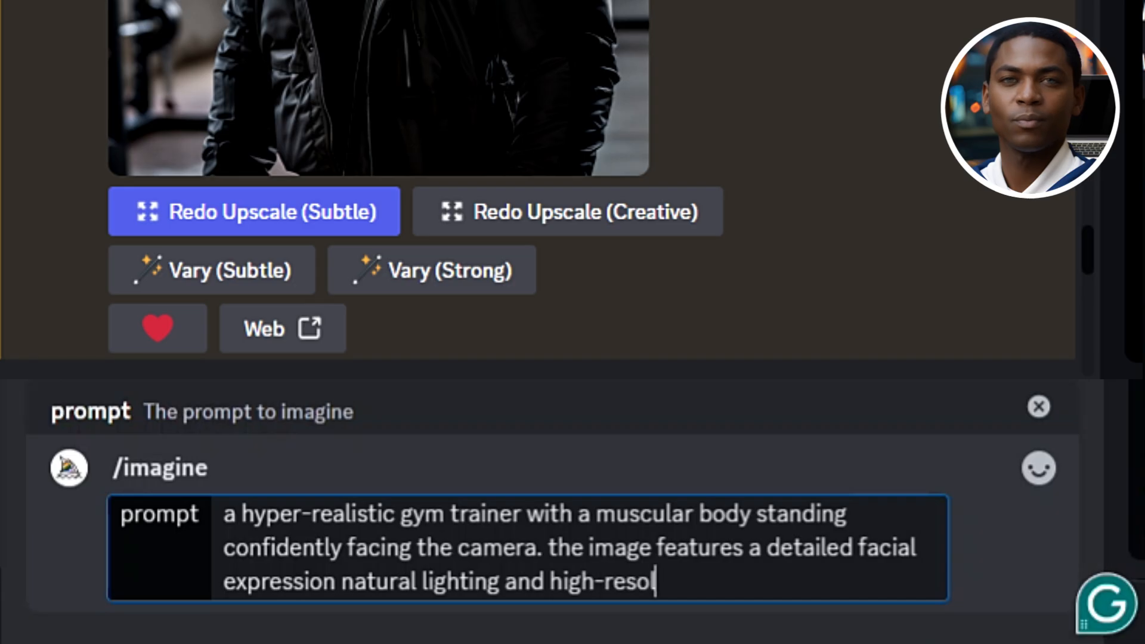
text(ution photography emphasi)
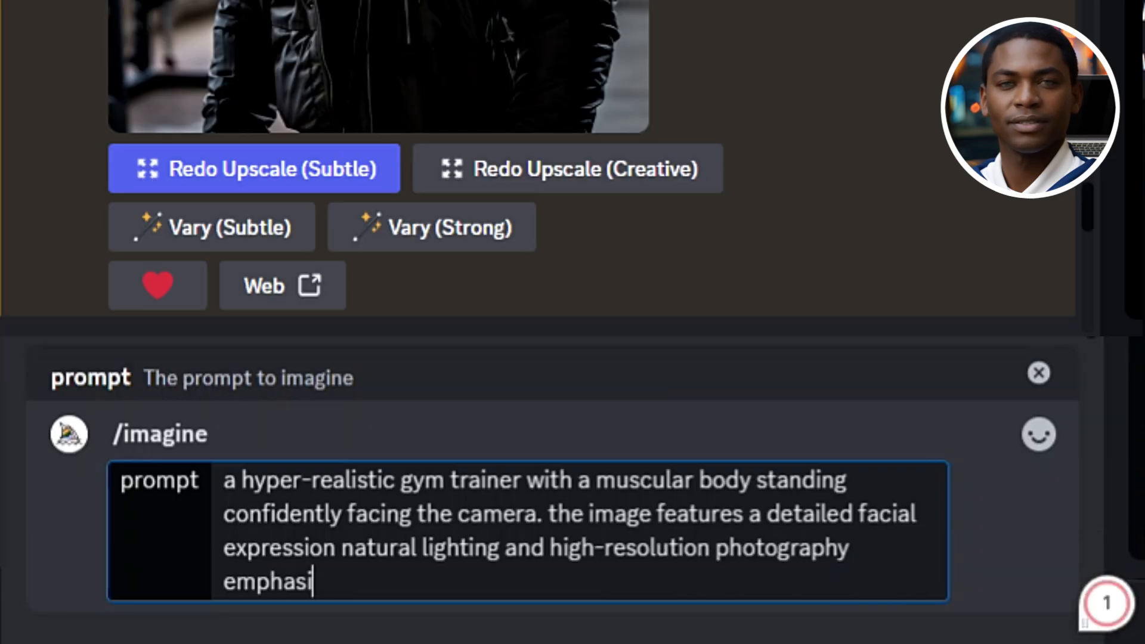
text(zing skin texture and muscl)
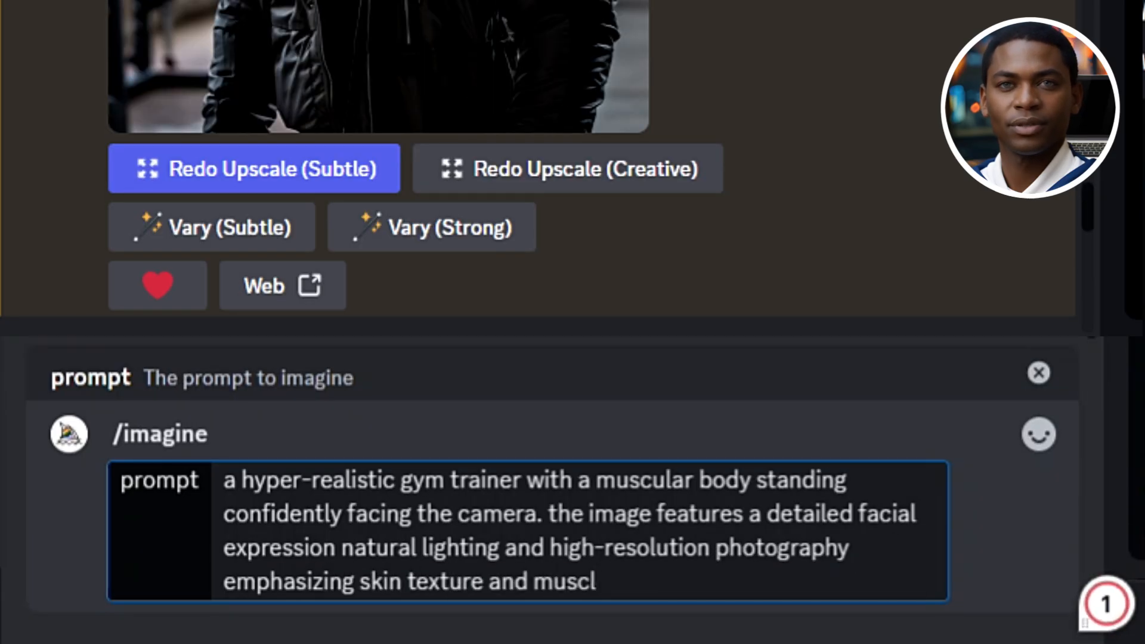
text(e definition in a dynamic pose. cha)
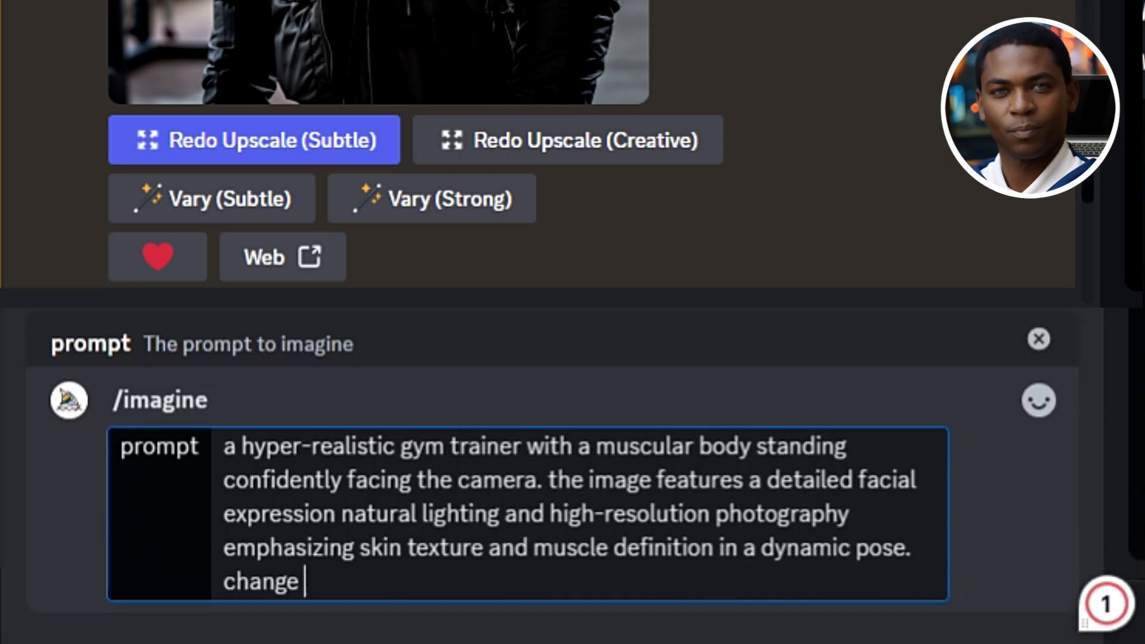
text(nge background to th)
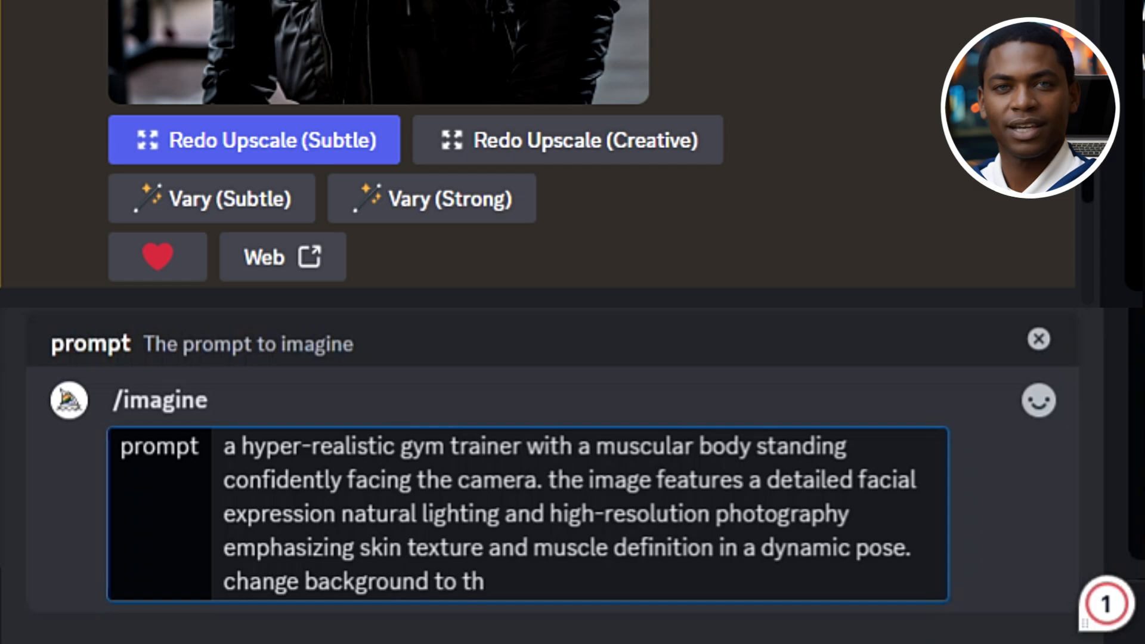
text(e beach -- ar16:9 -- s 1000)
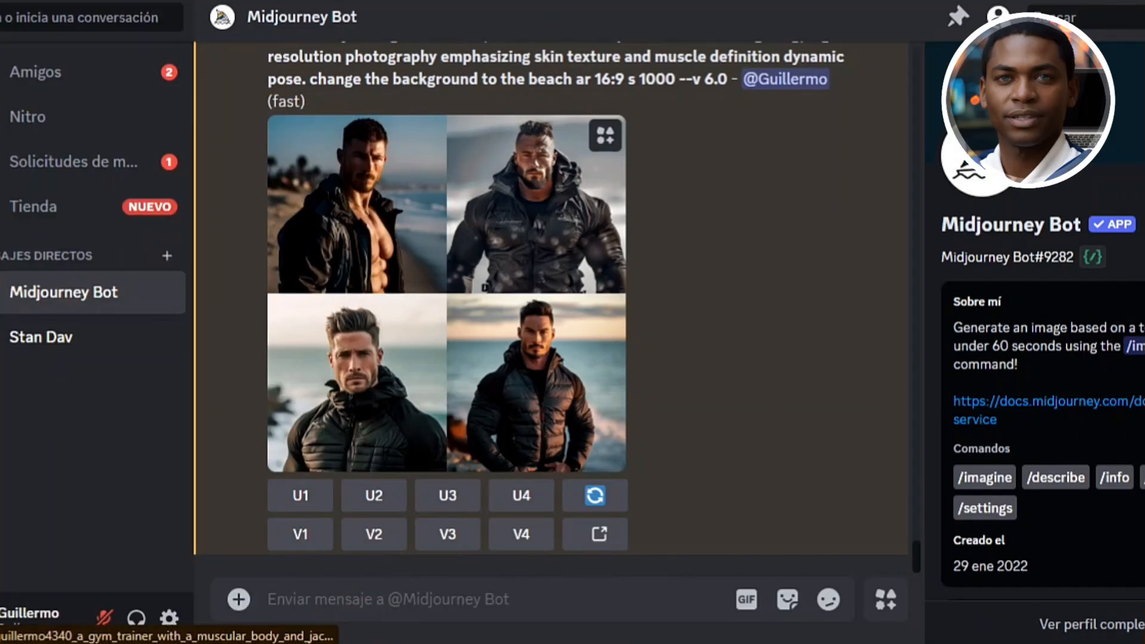
Finish the prompt with "change the background to the beach -- ar 16:9 -- s 1000" and view the generated image grid enlarged
click(446, 293)
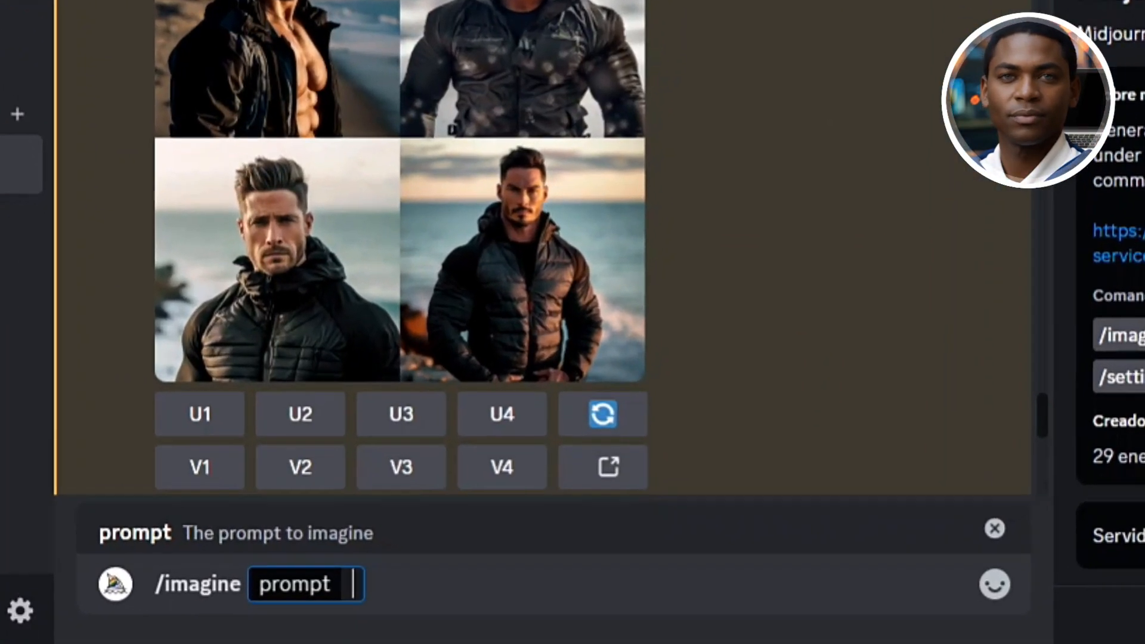
Start an /imagine prompt: "a hyper-realistic beautiful blond woman in her mid-twenties personal trainer fitness expert at the gym with a jacket body standing confidently"
text(a h)
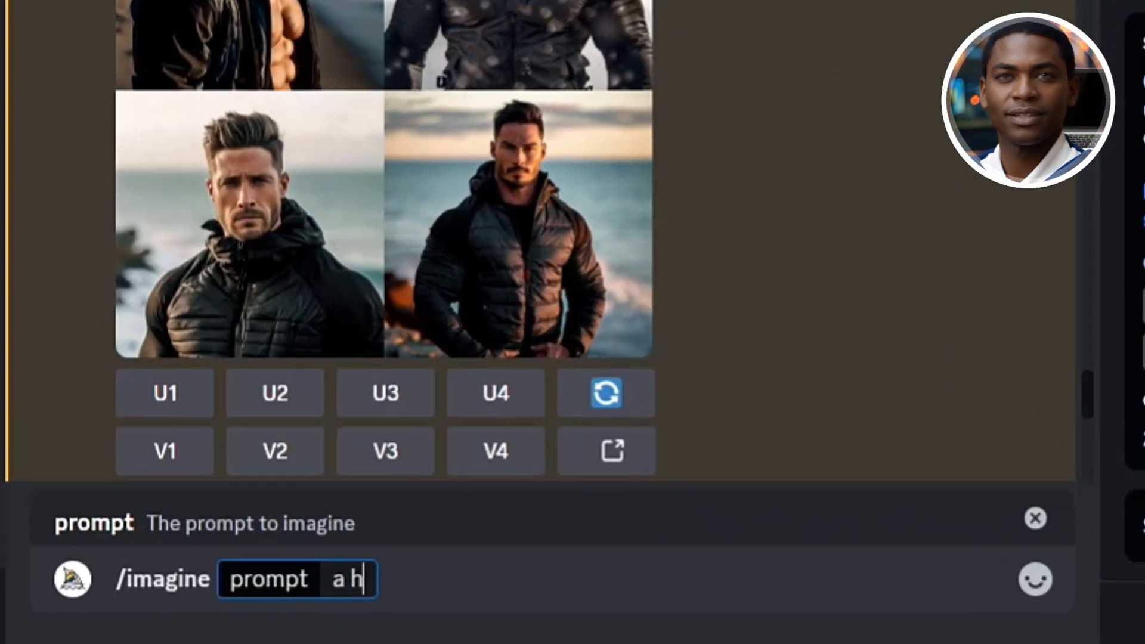
text(yper-realistic beautiful )
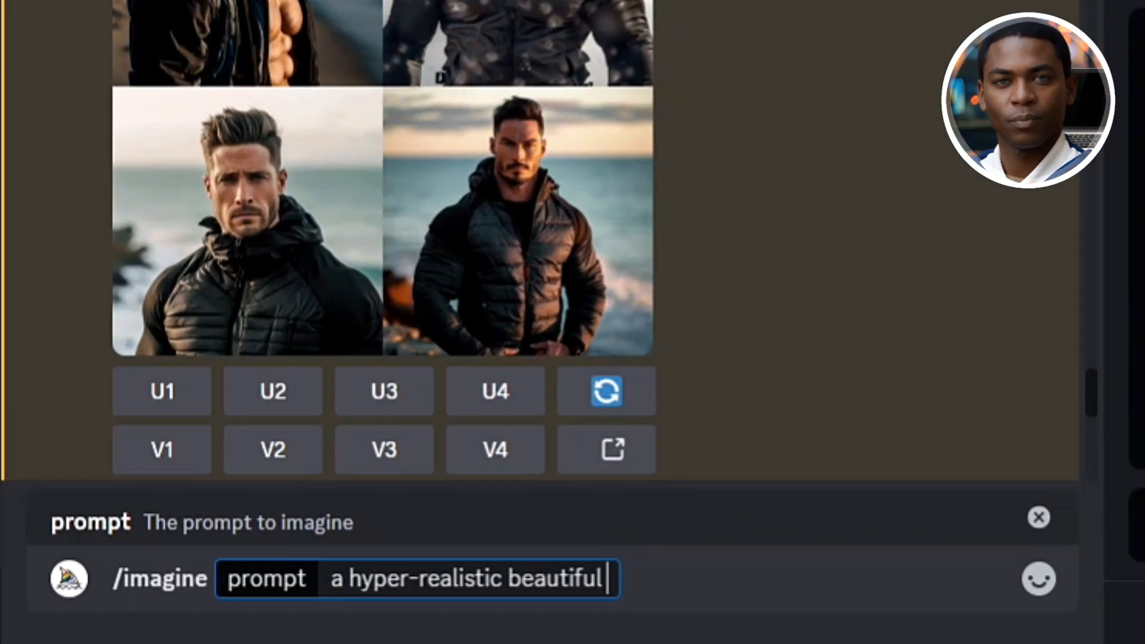
text(blond woman in her mid-twenties personal trainer f)
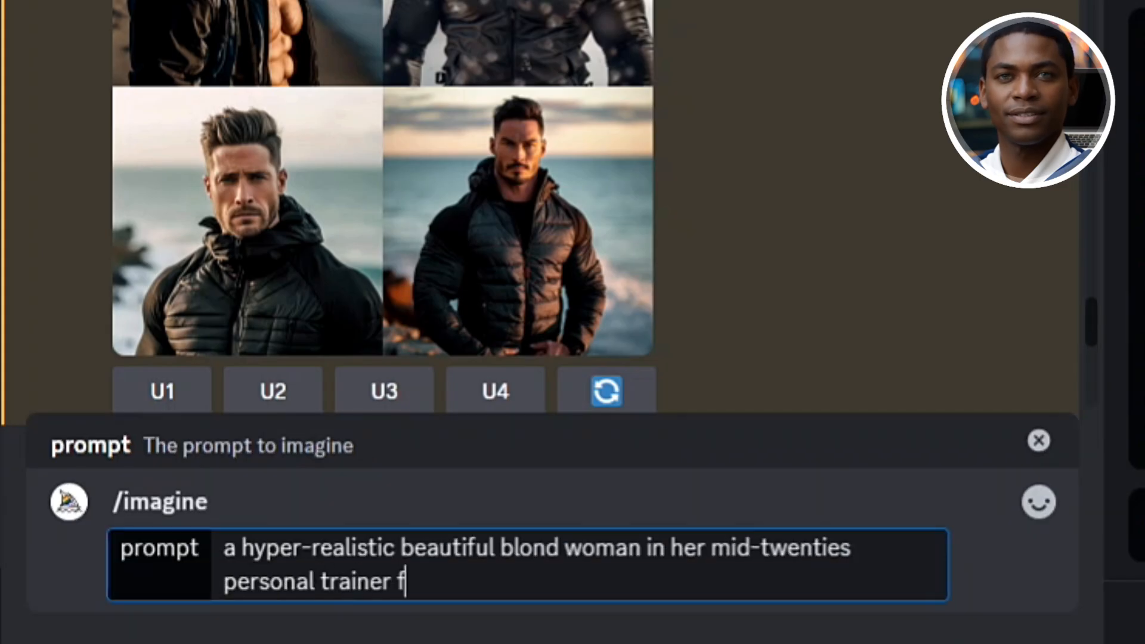
text( gym with a jac)
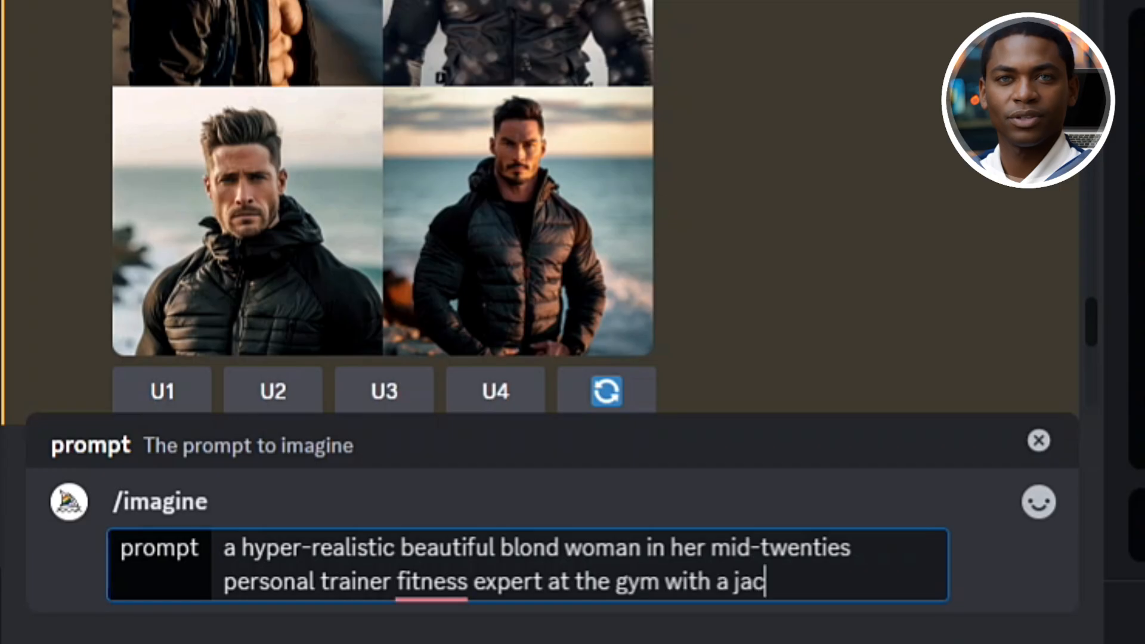
text(ing confidentl)
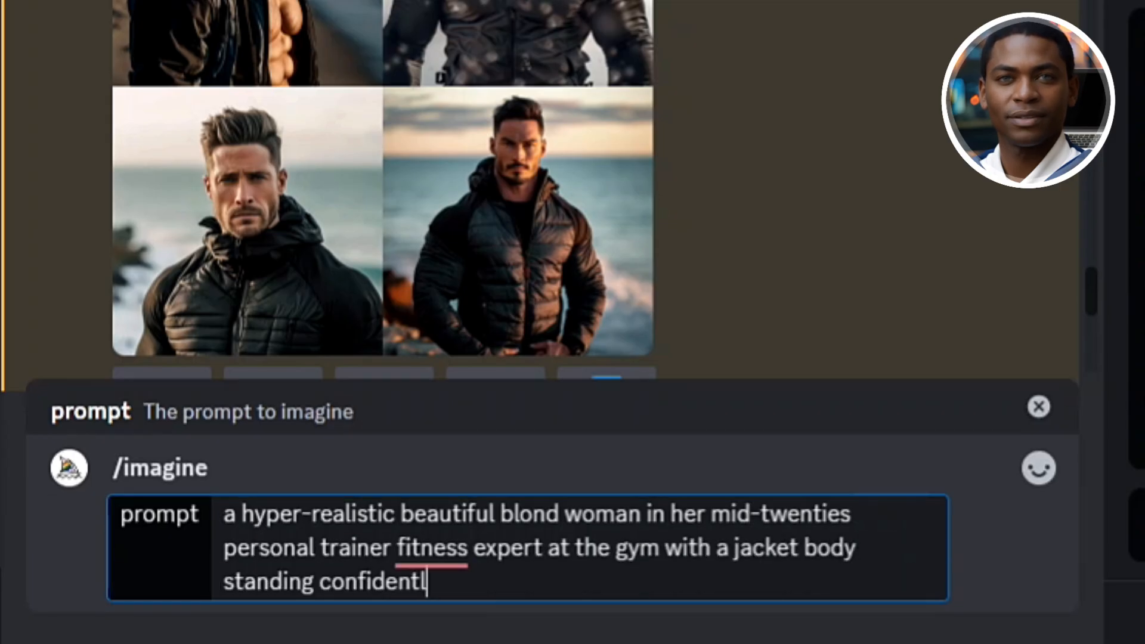
text(y facing the camera, the image features a detailed facial expression natural li)
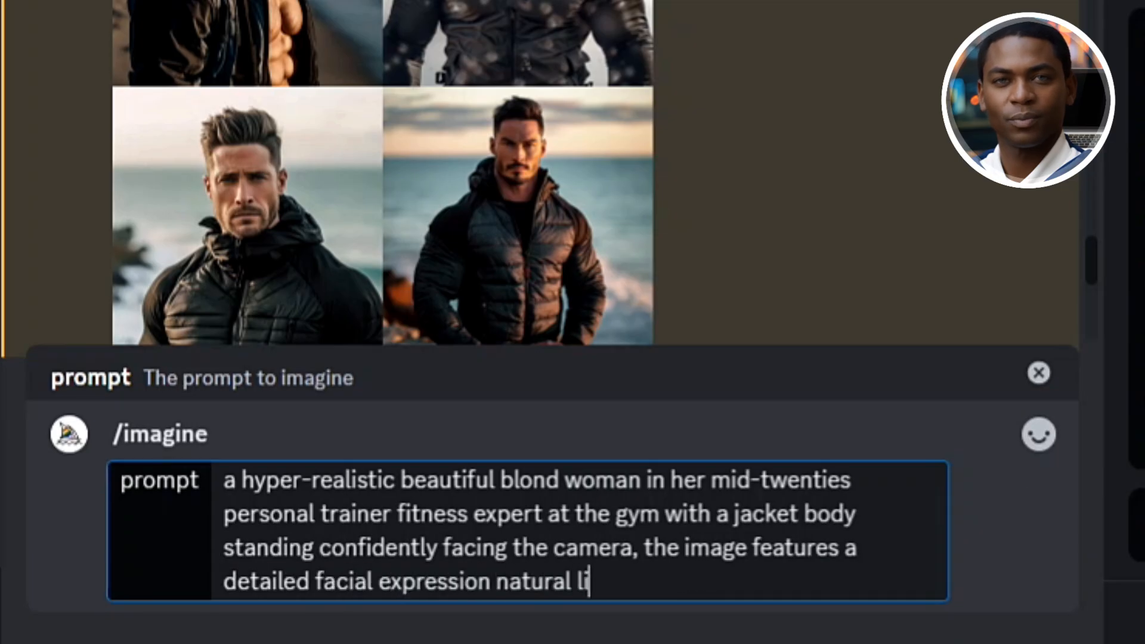
text(ghting and high re)
Extend the prompt with "facing the camera, the image features a detailed facial expression natural lighting and high-resolution"
key(BackSpace)
key(BackSpace)
key(BackSpace)
text(-r)
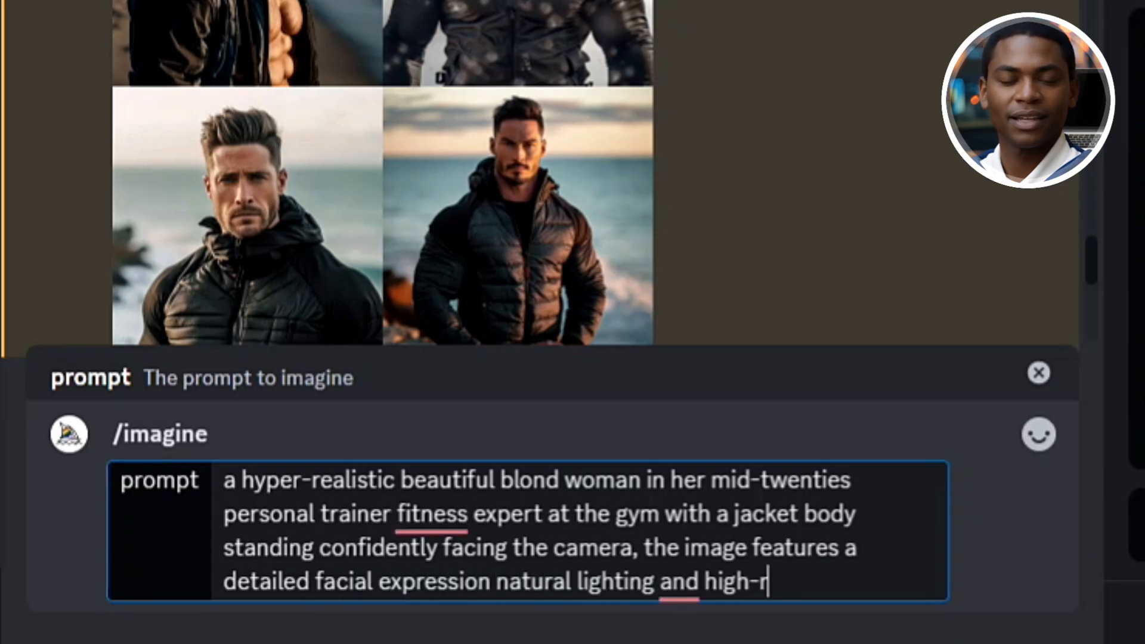
text(esolution photography emphas)
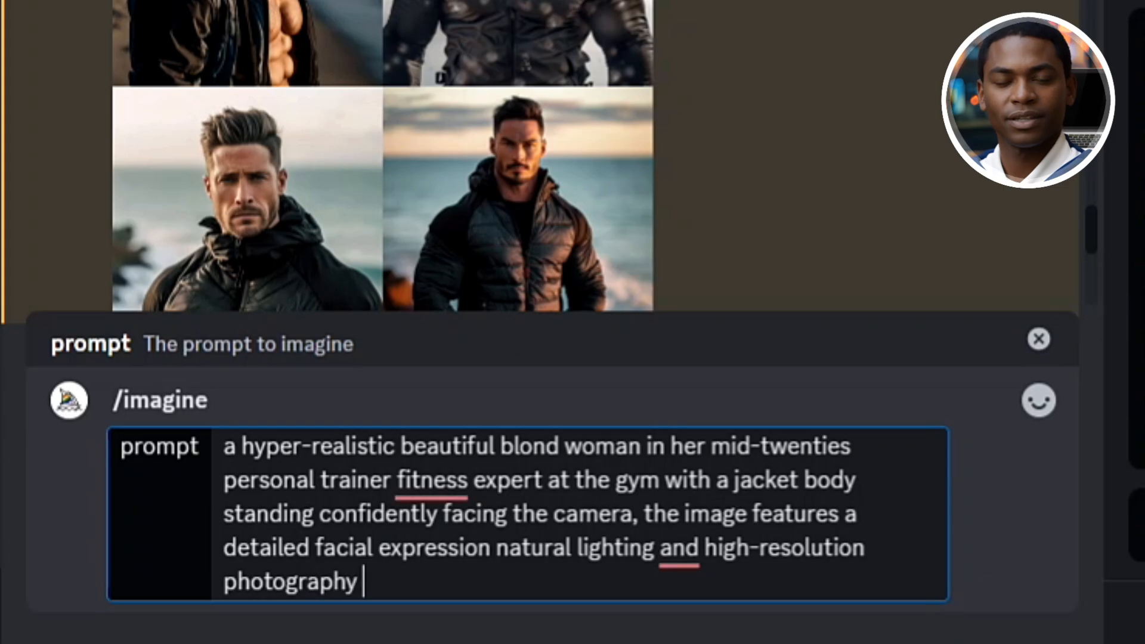
text(izing skin textu)
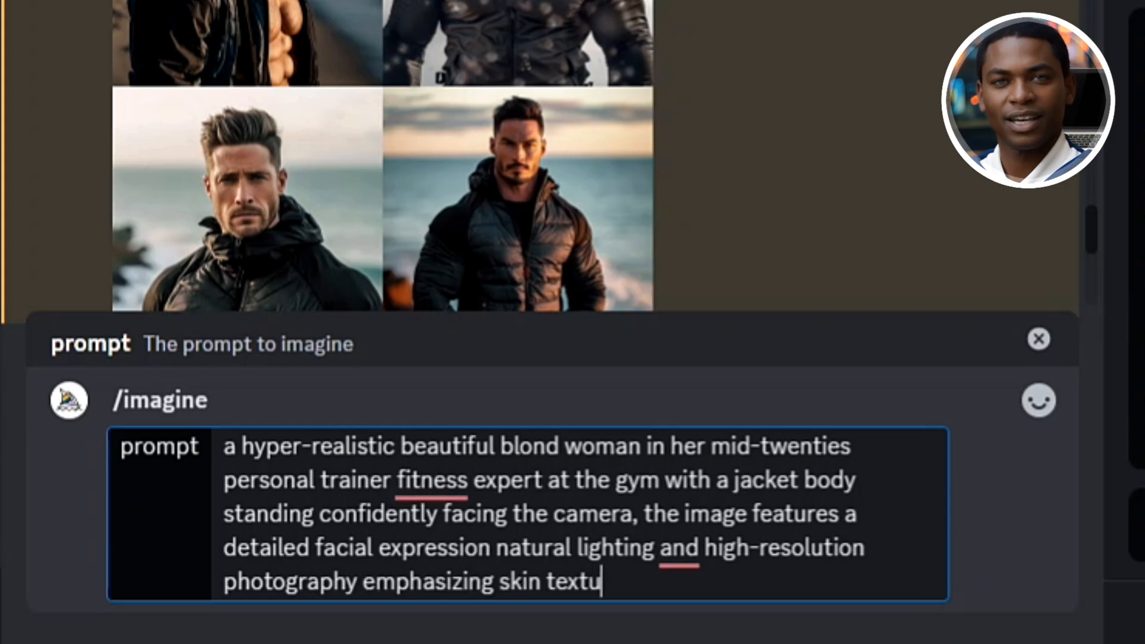
text(re and muscle definition)
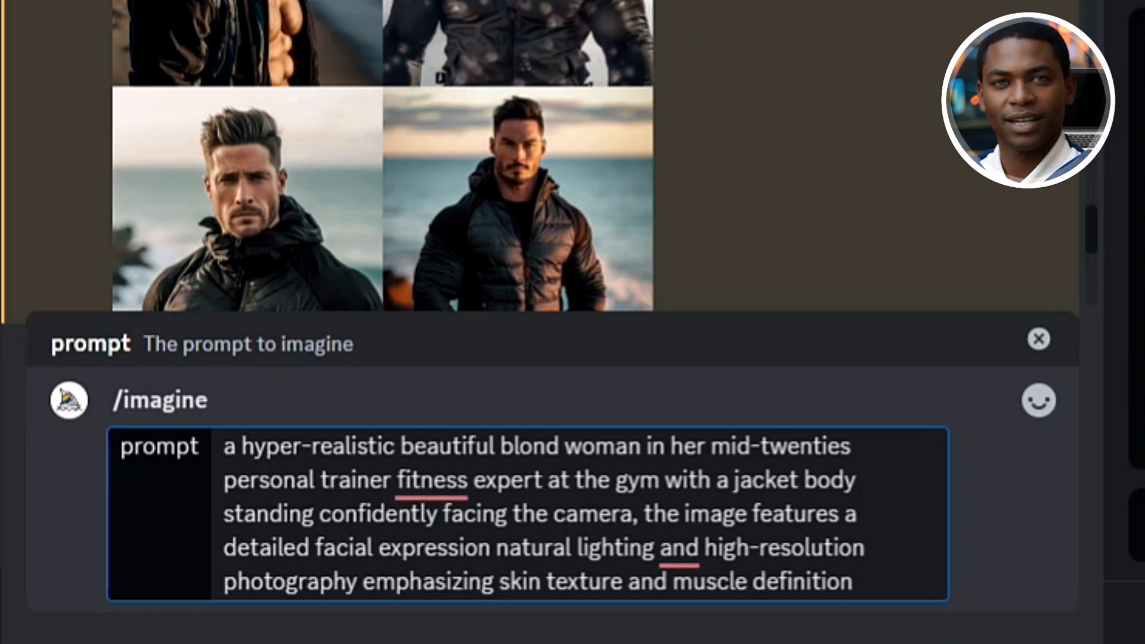
text( in a dynamic po)
text(se. change t)
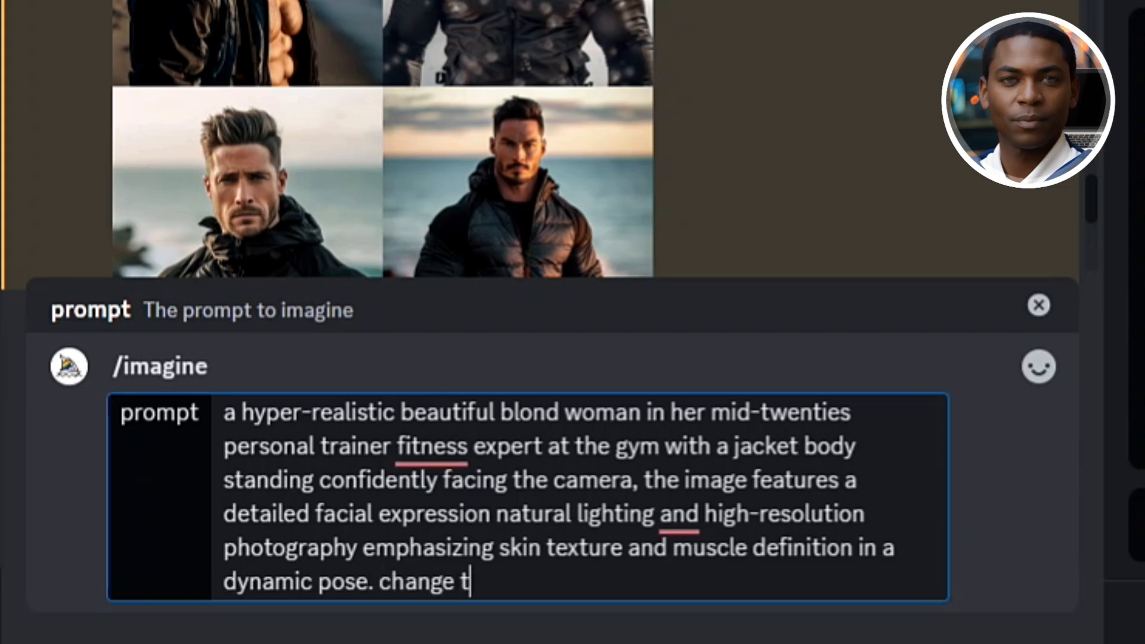
text(he background to the beach)
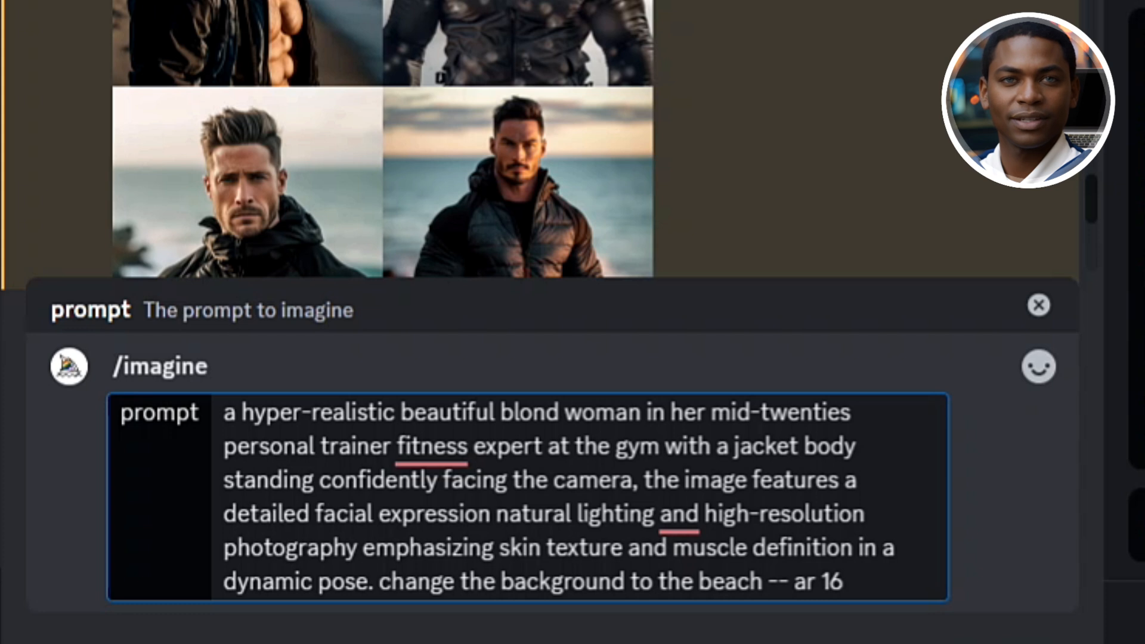
Finish the prompt with "change the background to the beach -- ar 16:9 -- s 1000" and submit it
text(-- ar 16:9 -- s 1)
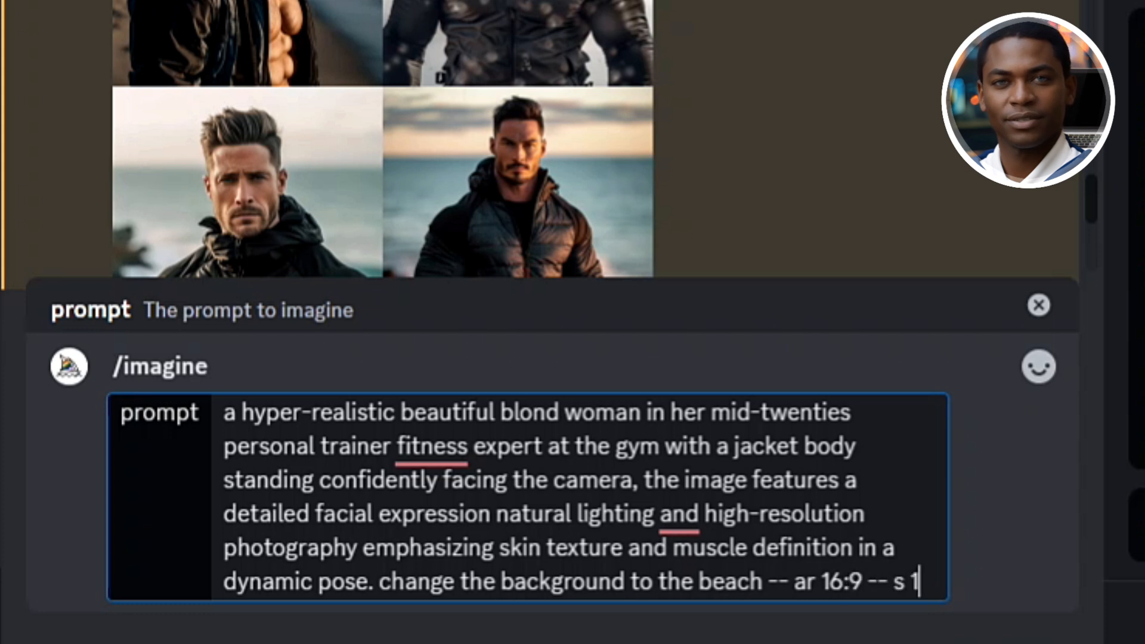
text(000)
key(Return)
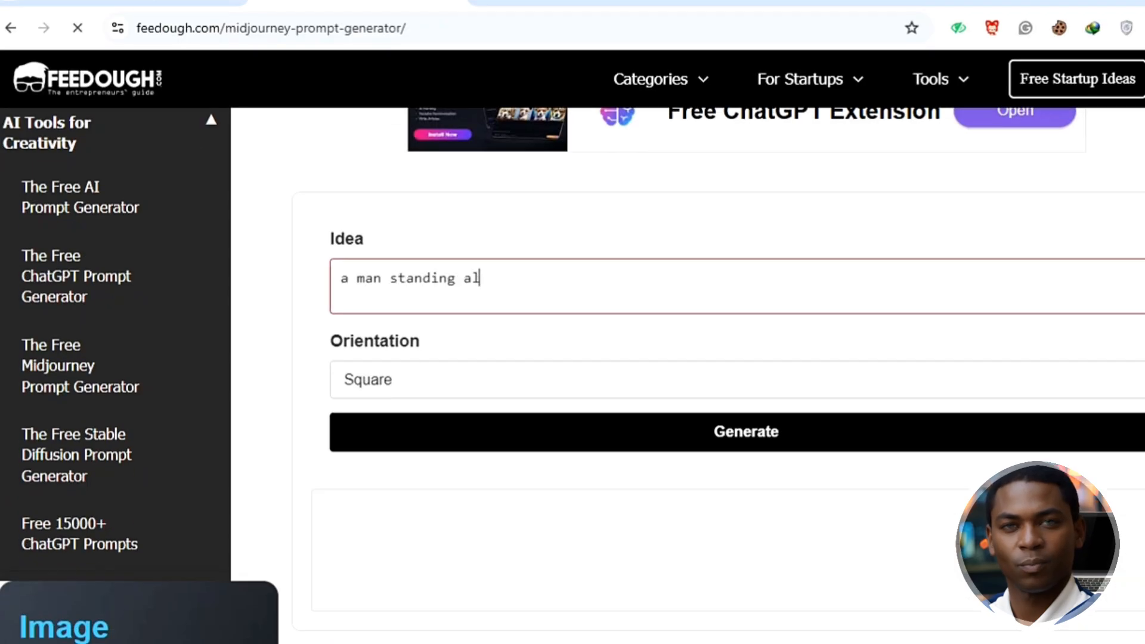
Switch to Feedough's Midjourney prompt generator and enter an idea that begins "a man standing along a"
text(ong a plane.)
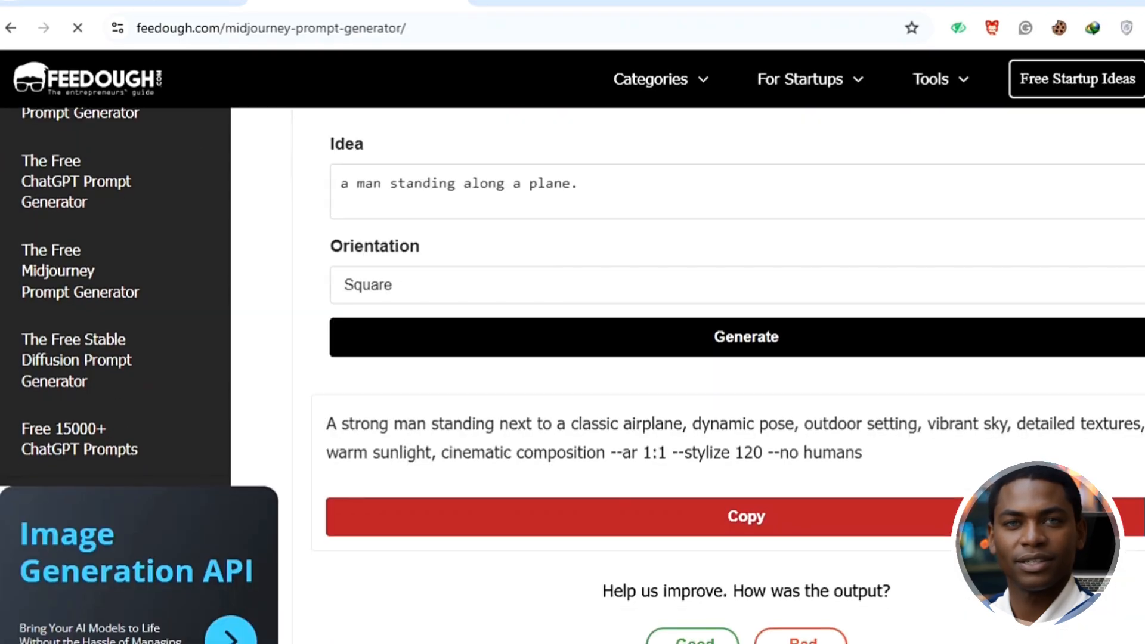
scroll(687, 358, down, 2)
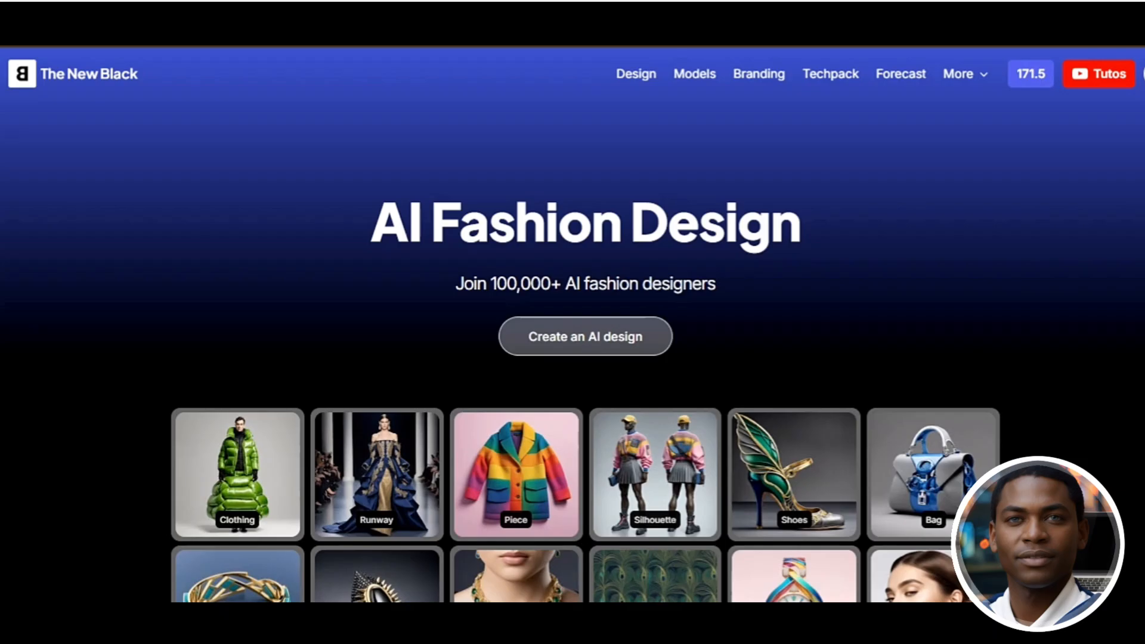
Switch to The New Black AI website and examine its design categories, latest AI fashion features and feature collection
scroll(573, 387, down, 1)
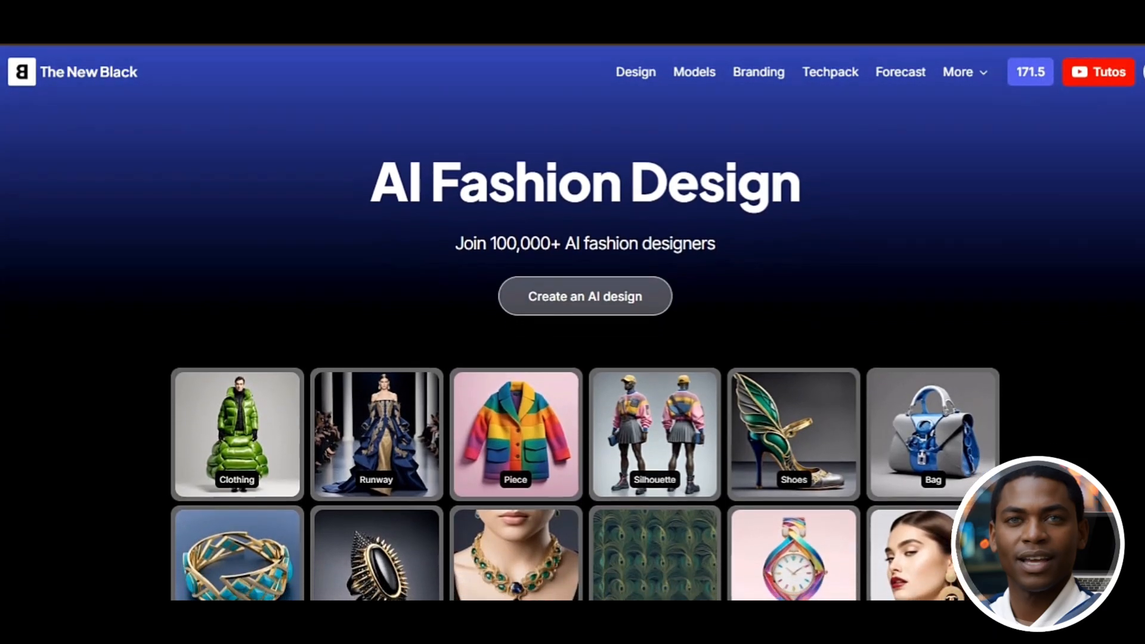
scroll(573, 387, down, 2)
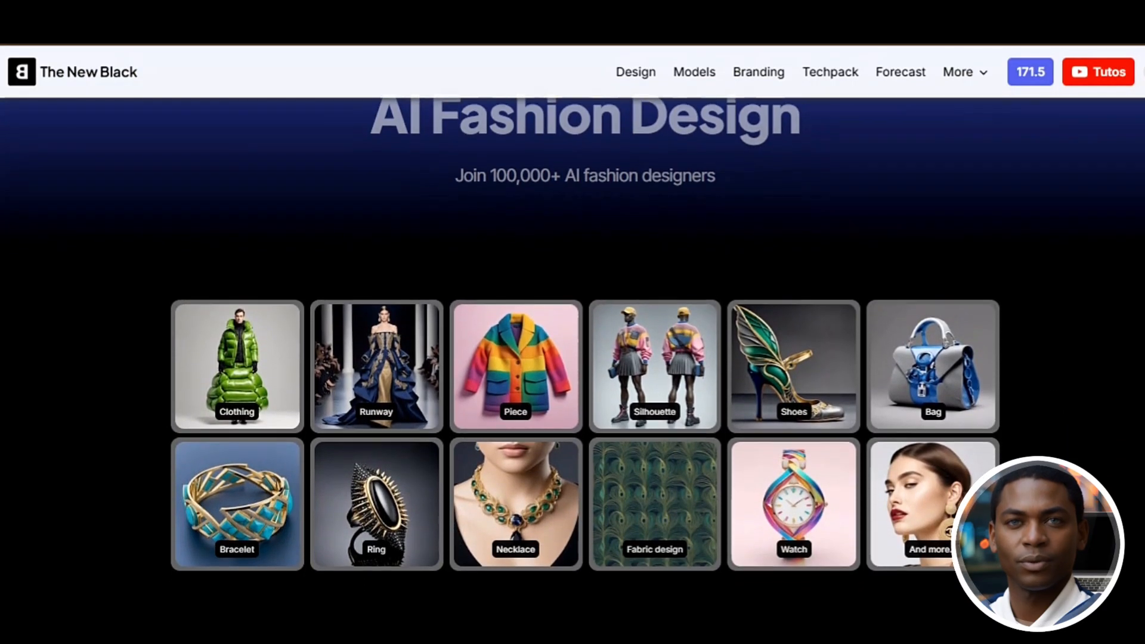
scroll(573, 387, down, 6)
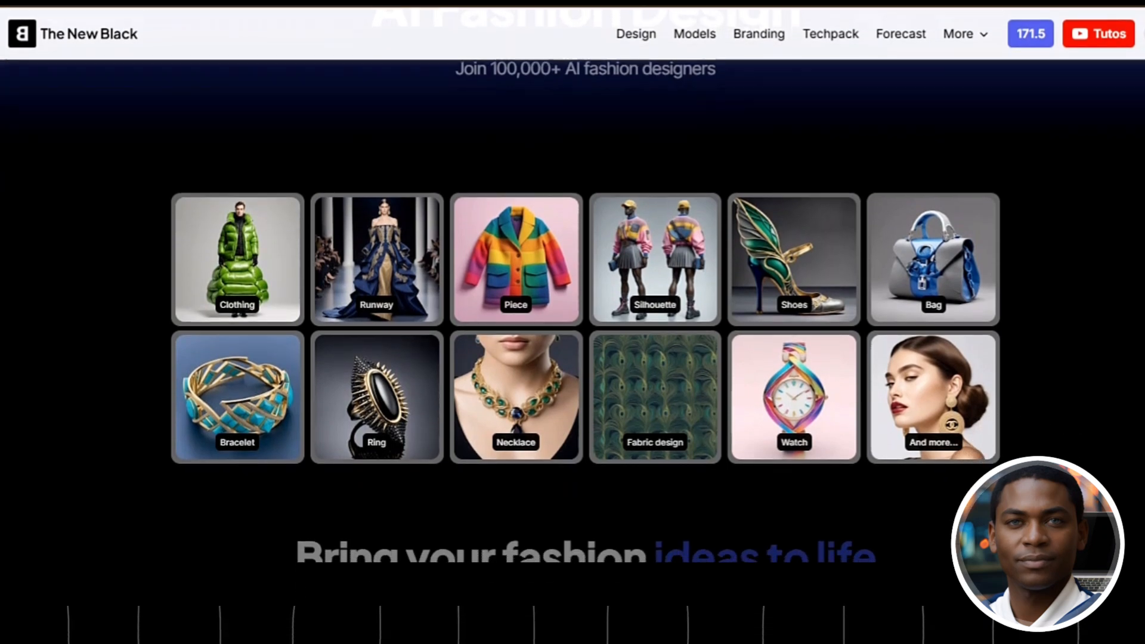
scroll(573, 387, down, 3)
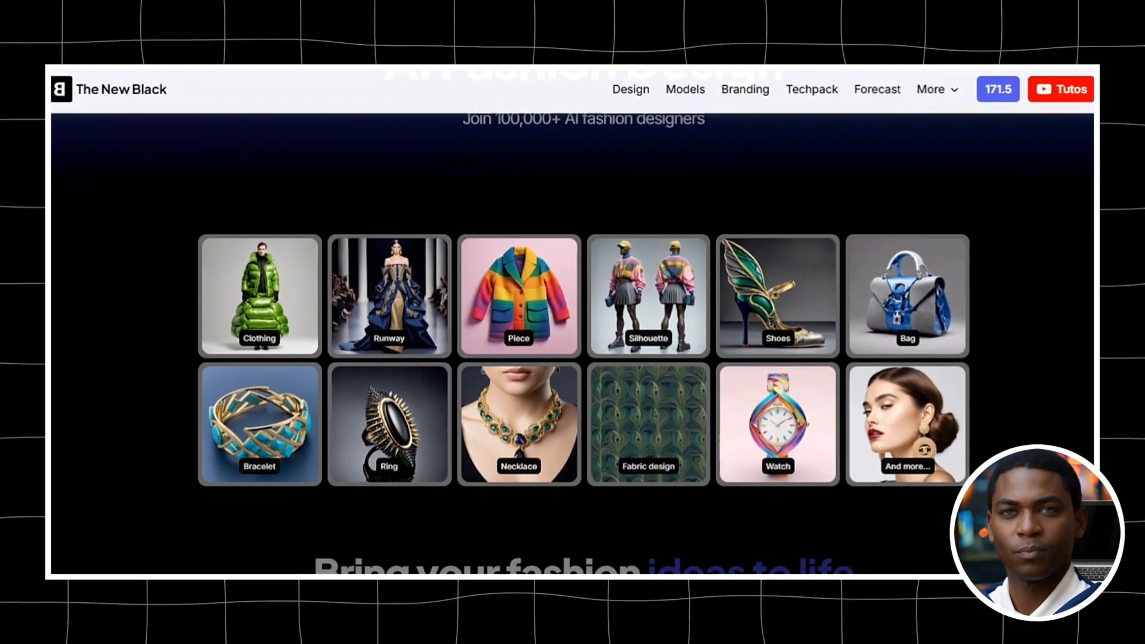
scroll(573, 344, down, 10)
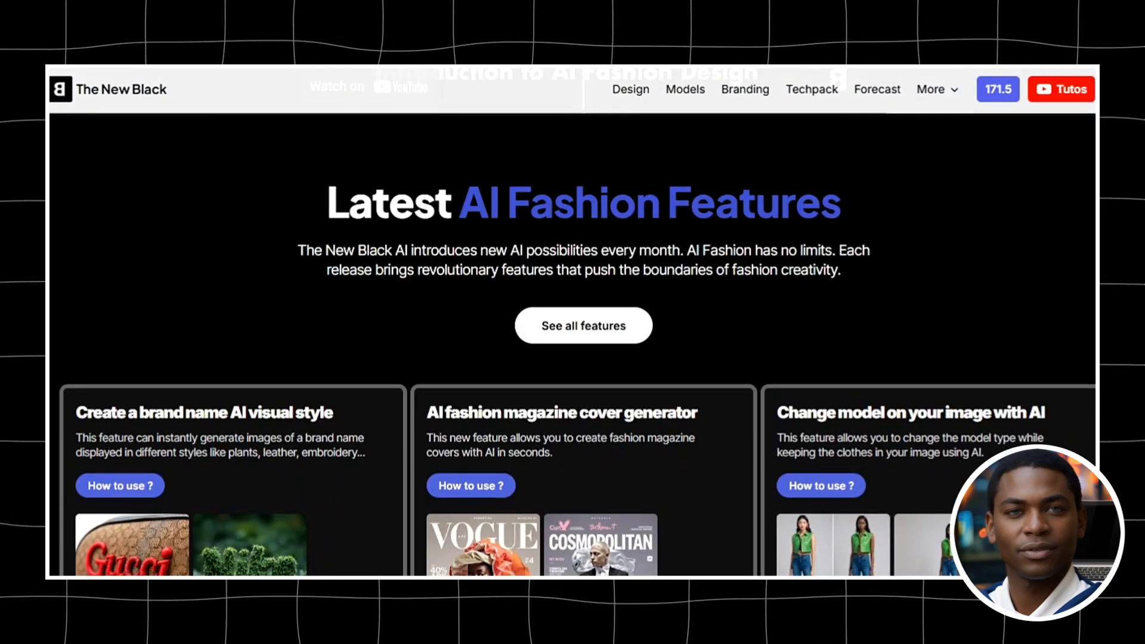
scroll(572, 344, down, 6)
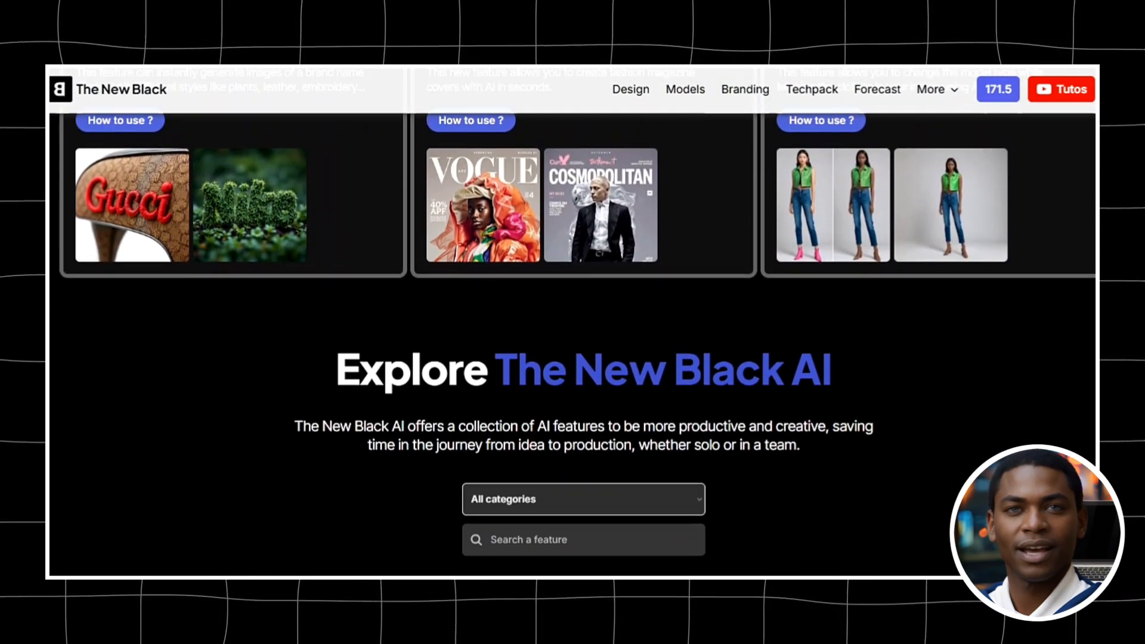
scroll(572, 345, down, 2)
scroll(573, 345, down, 6)
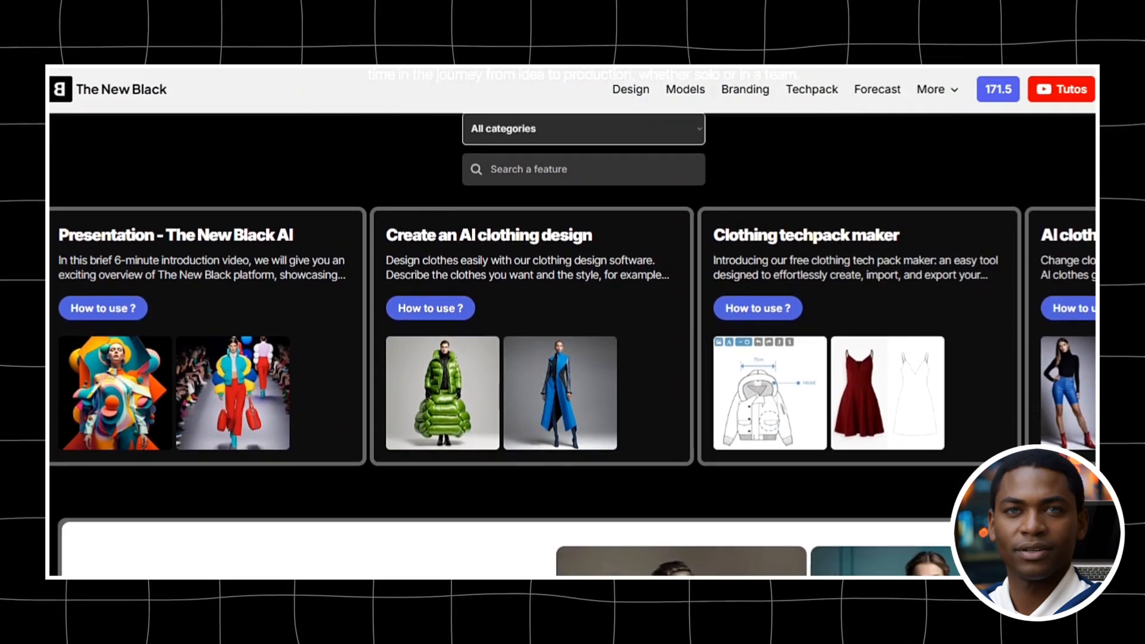
scroll(572, 347, down, 5)
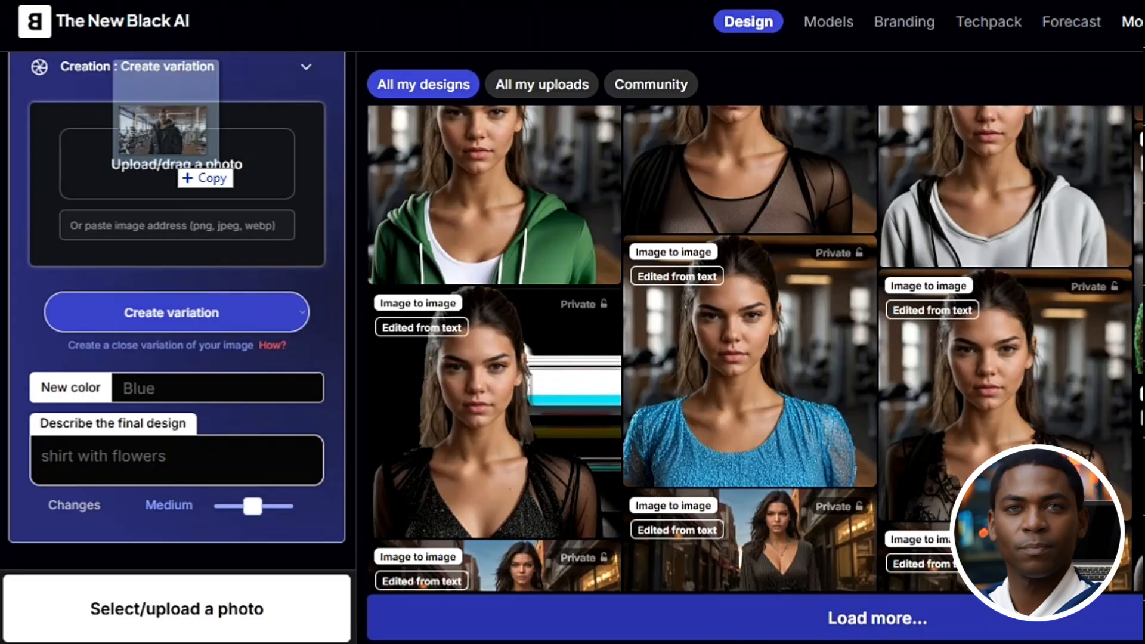
Load the photo of the man in the gym in Image to image mode and choose Edit image from text
drag(174, 167, 173, 172)
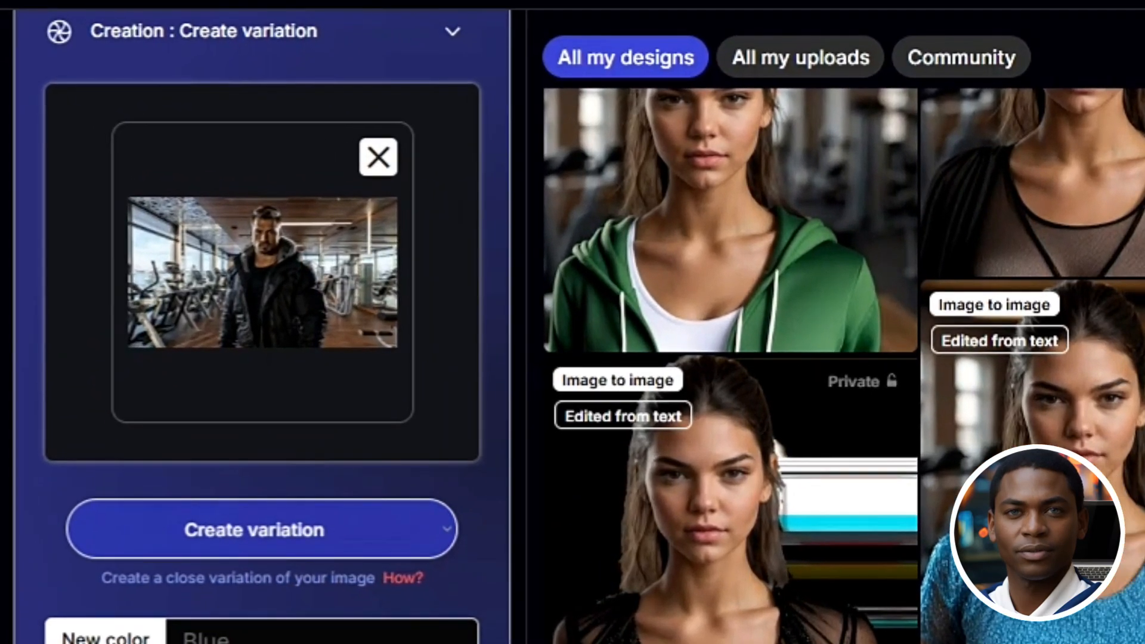
click(176, 405)
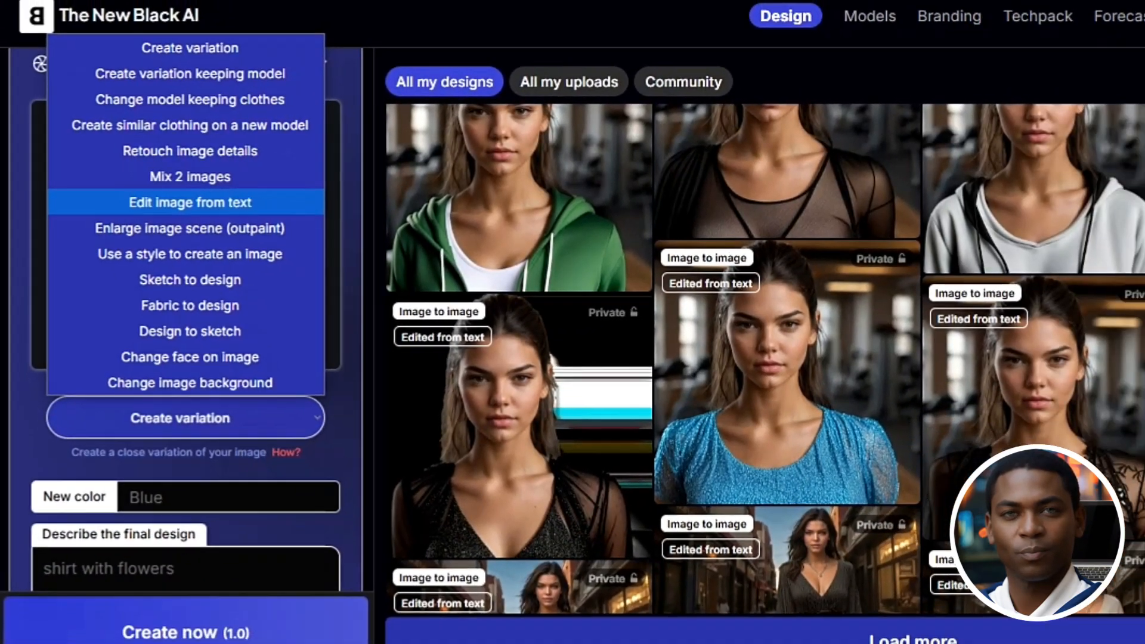
click(190, 202)
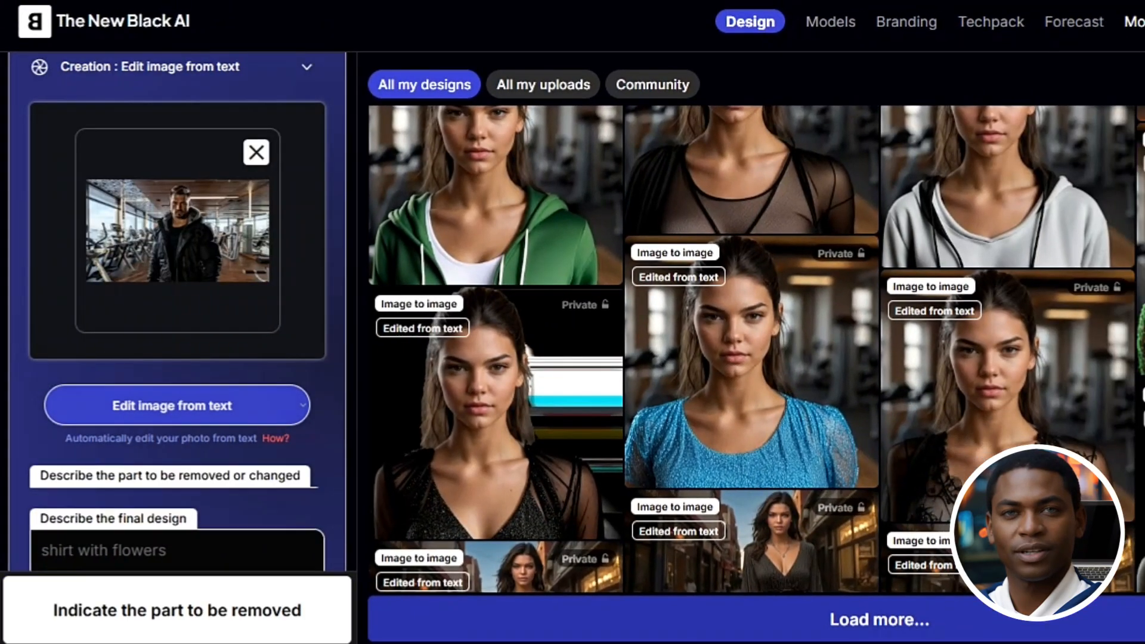
Enter "black jacket" as the part to be changed and begin the replacement description with "a red"
text(black jacket)
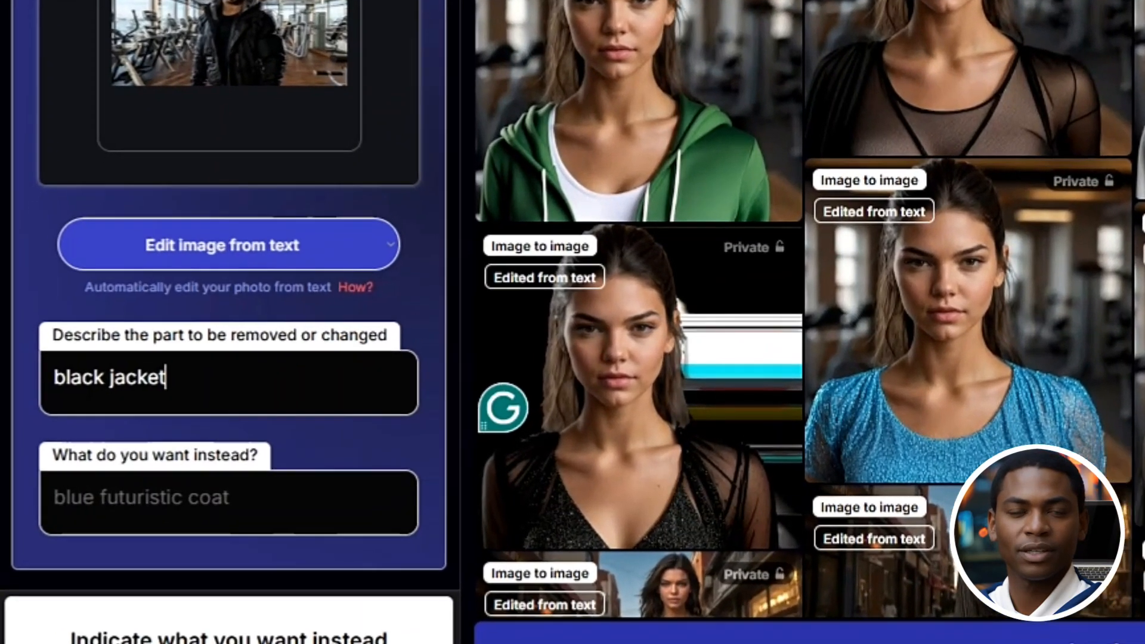
click(53, 498)
text(a )
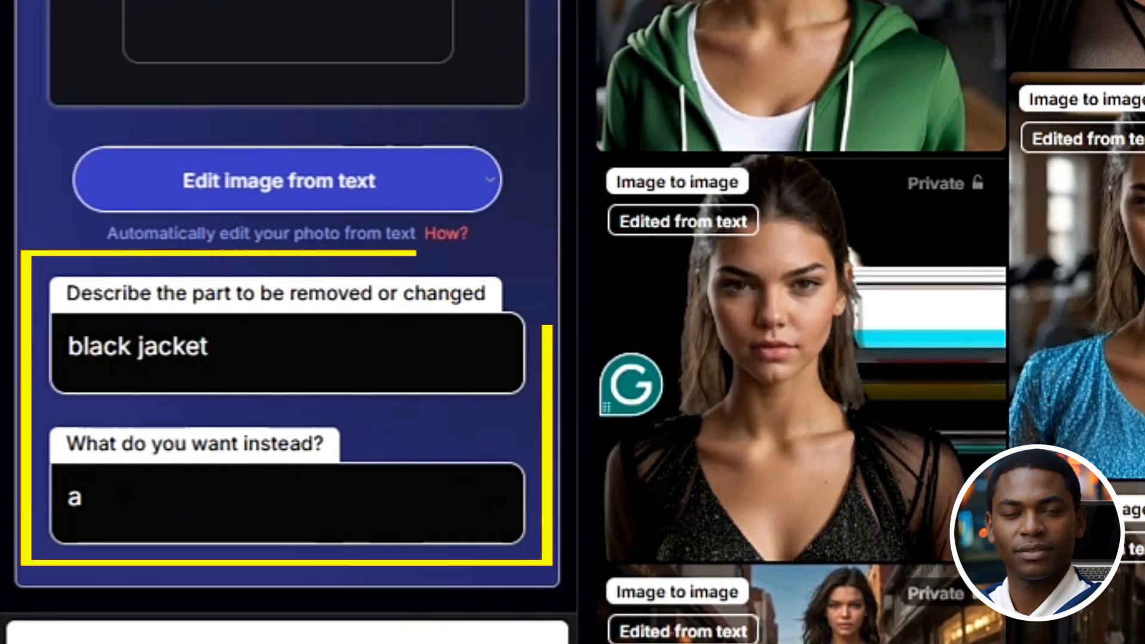
text(red)
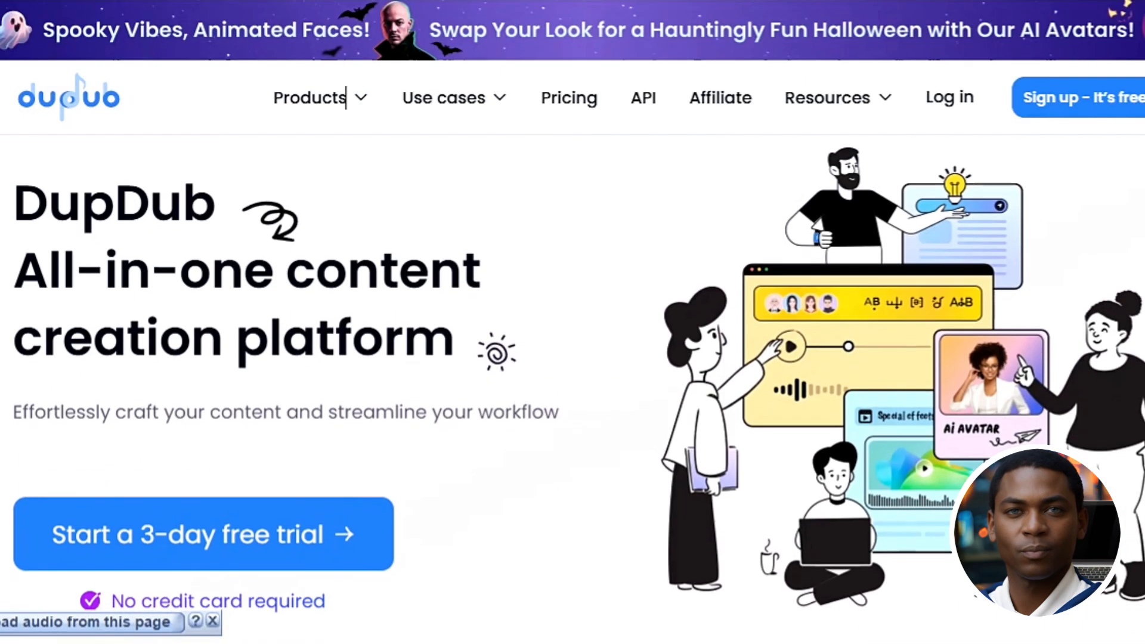
Switch to the DupDub website, look over its creation tools and open the AI avatar tool
scroll(545, 61, down, 3)
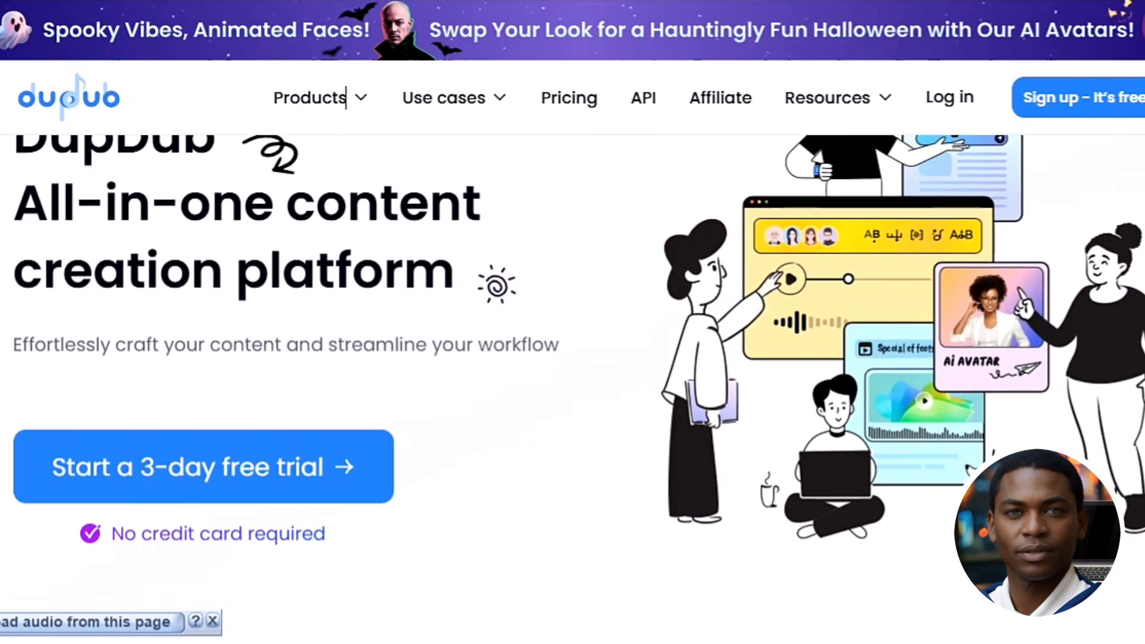
scroll(345, 96, down, 3)
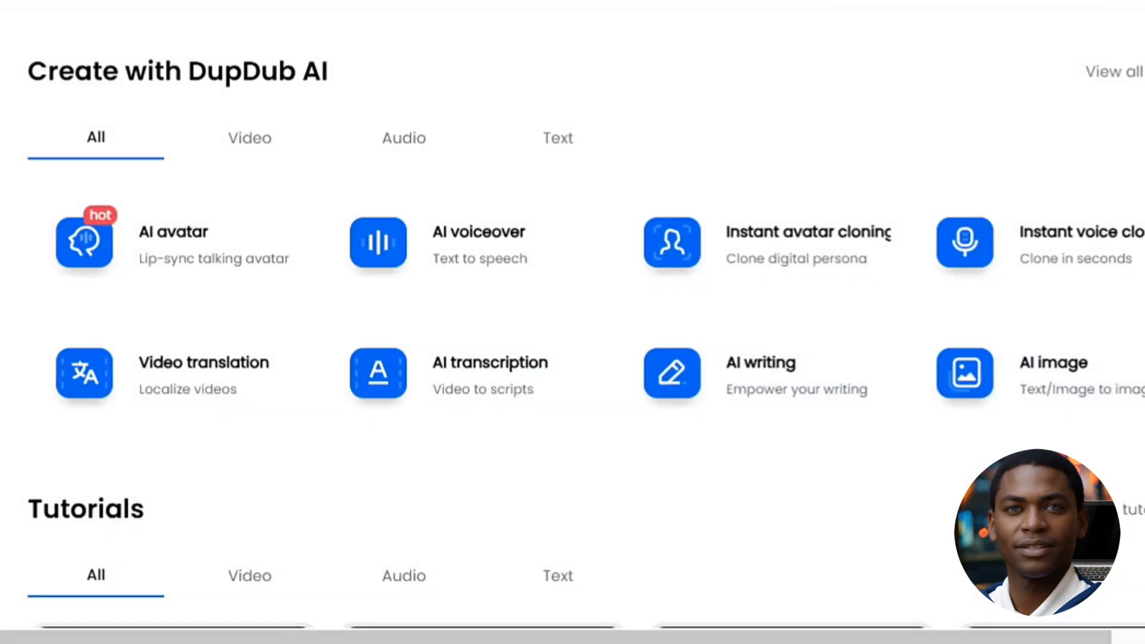
click(242, 223)
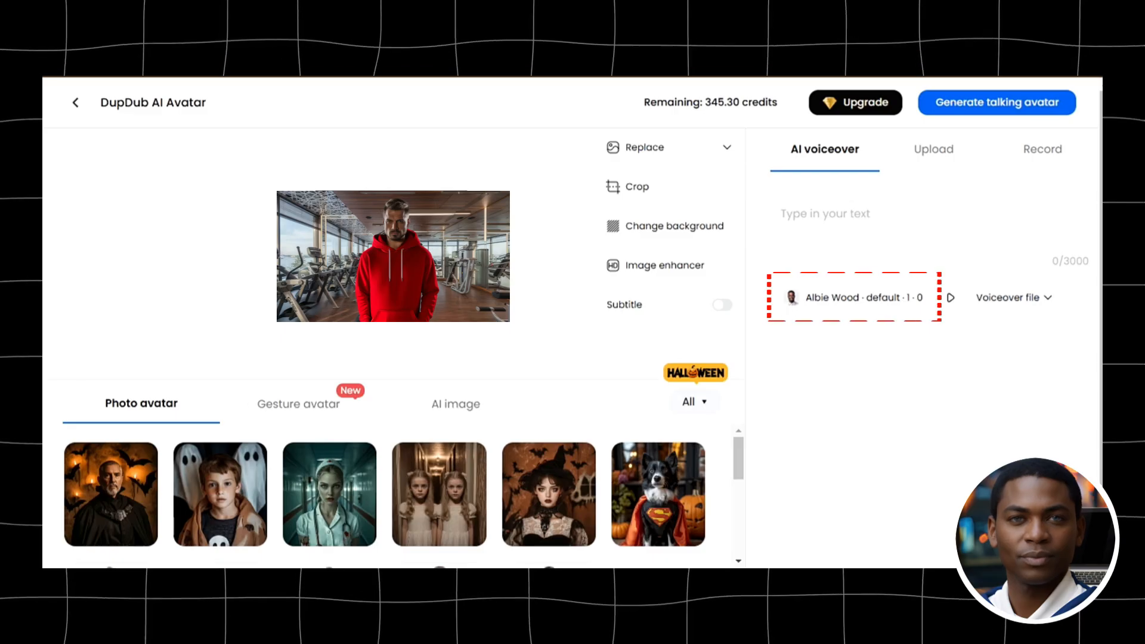
Browse the AI voiceover speakers and view the option for recording audio for the gym trainer avatar
click(855, 298)
scroll(544, 382, down, 1)
scroll(545, 382, down, 3)
scroll(544, 381, down, 5)
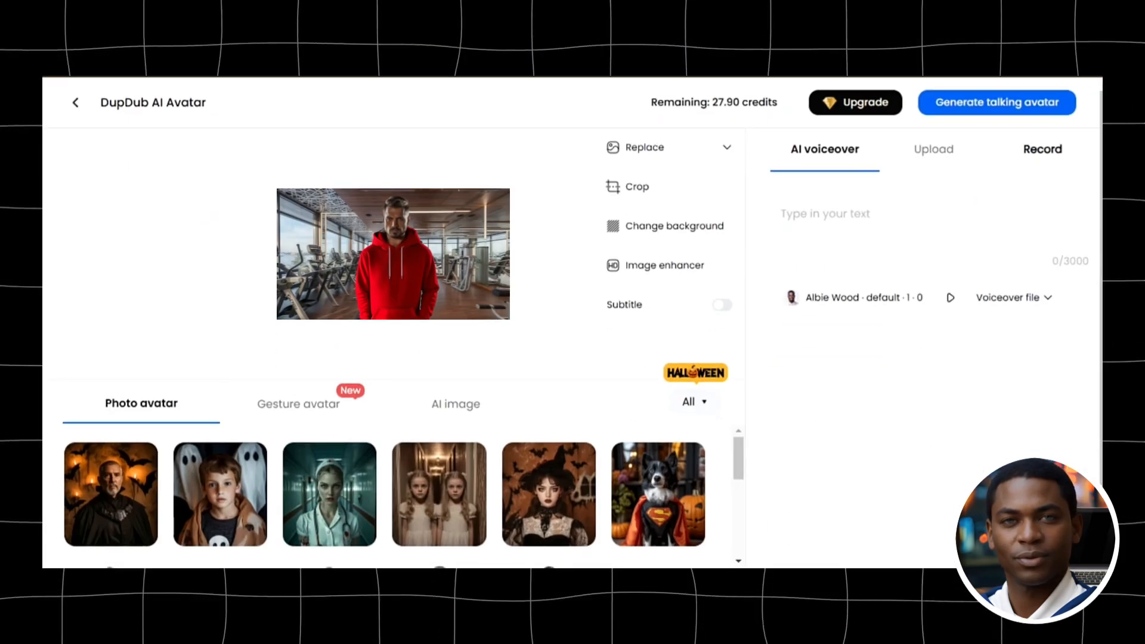
click(1042, 149)
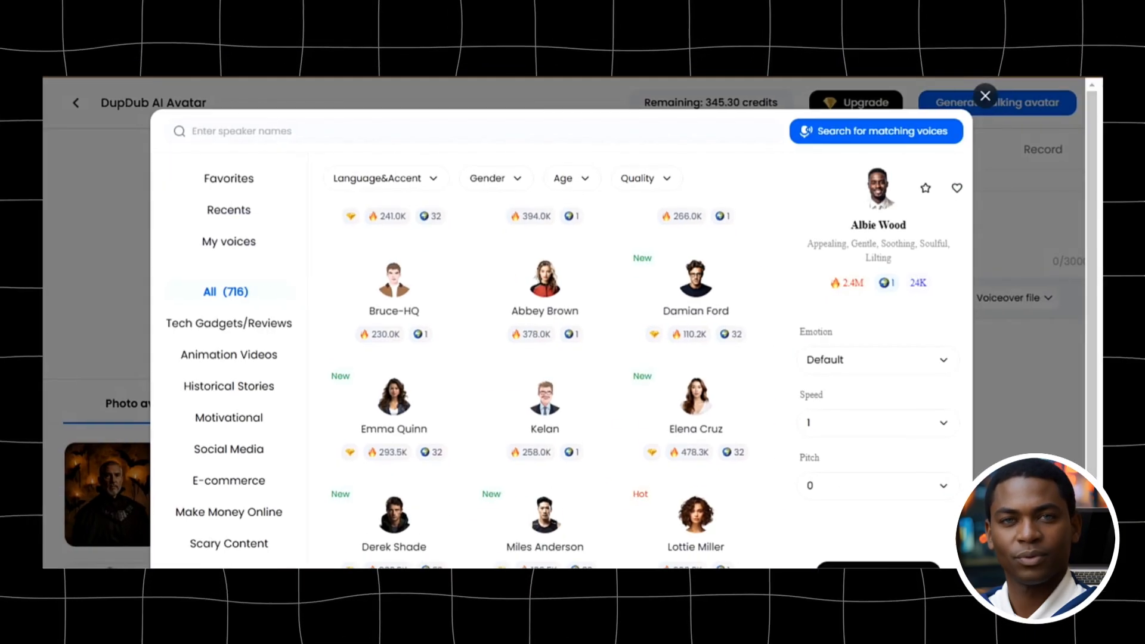
Choose the Ariel Turner voice for the AI voiceover and paste the script text for the avatar to speak
scroll(544, 382, down, 3)
scroll(544, 383, down, 2)
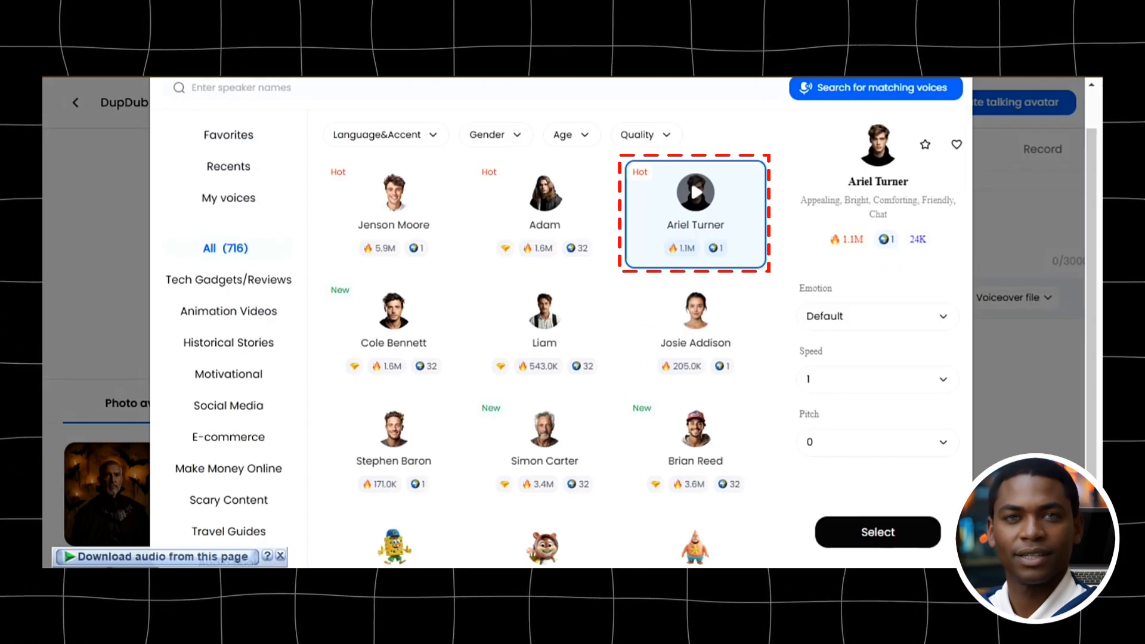
click(877, 532)
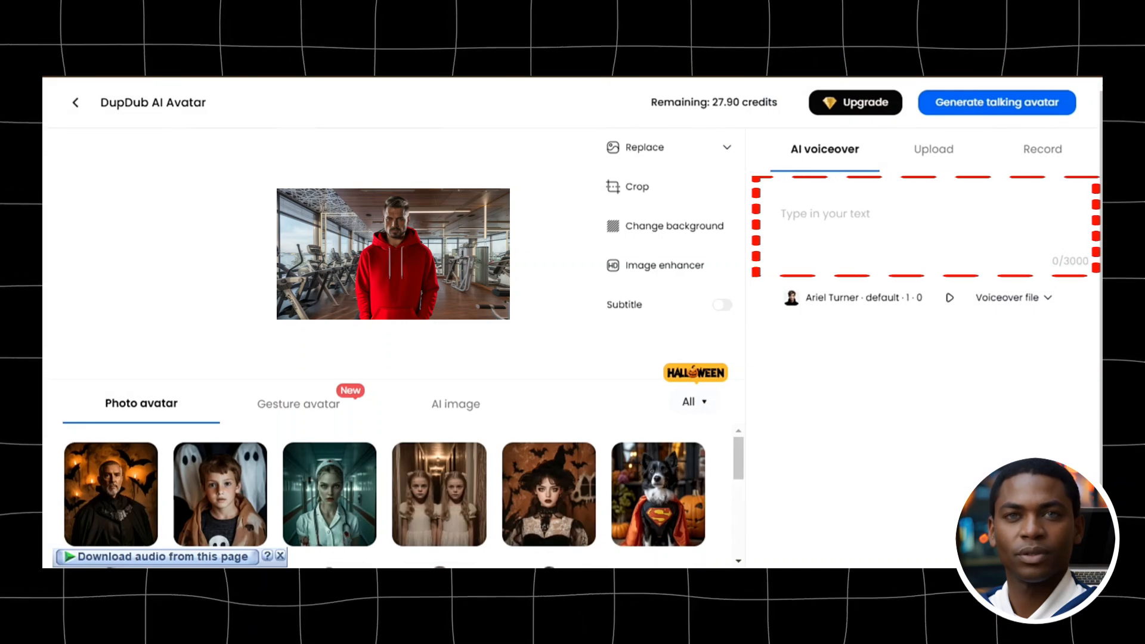
right_click(782, 213)
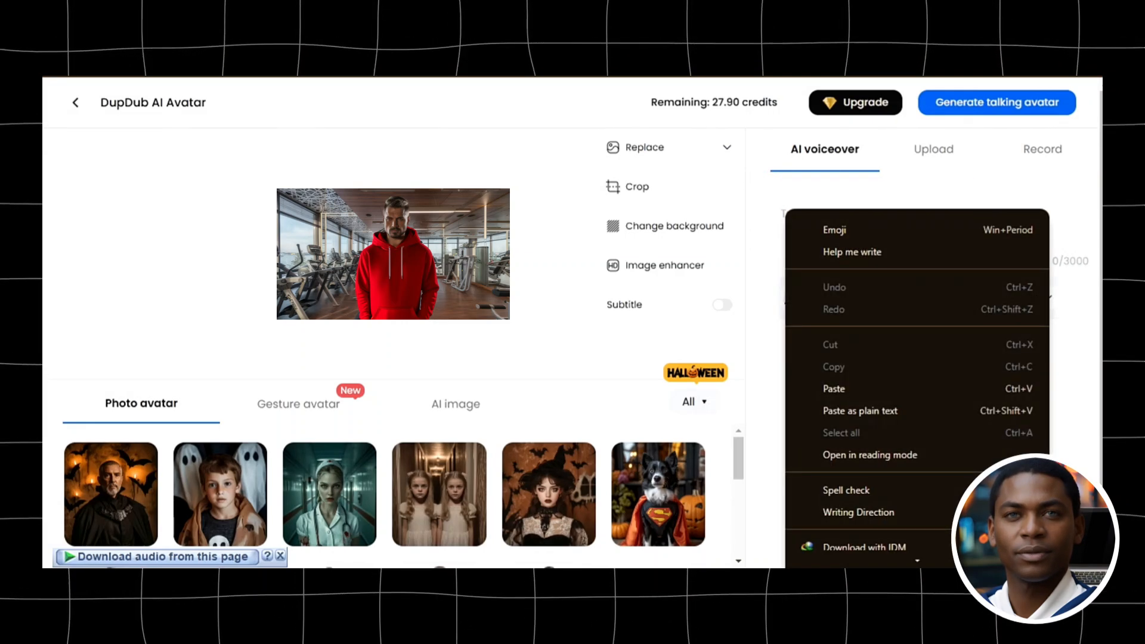
click(835, 388)
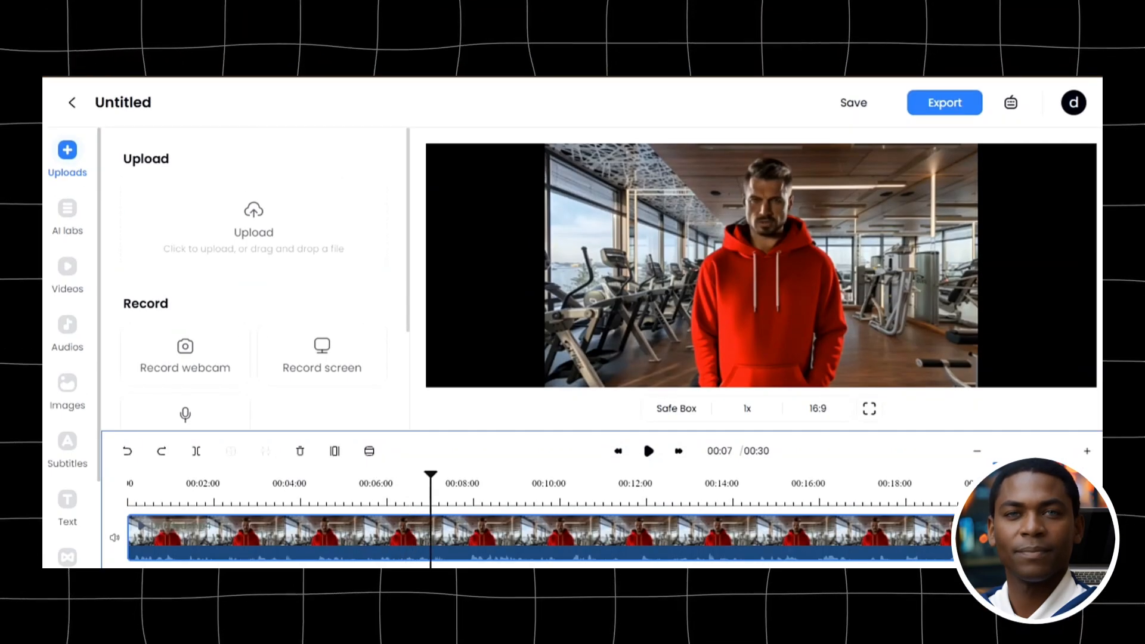
Move the playhead to about 00:08 on the timeline of the talking avatar video
drag(453, 475, 478, 475)
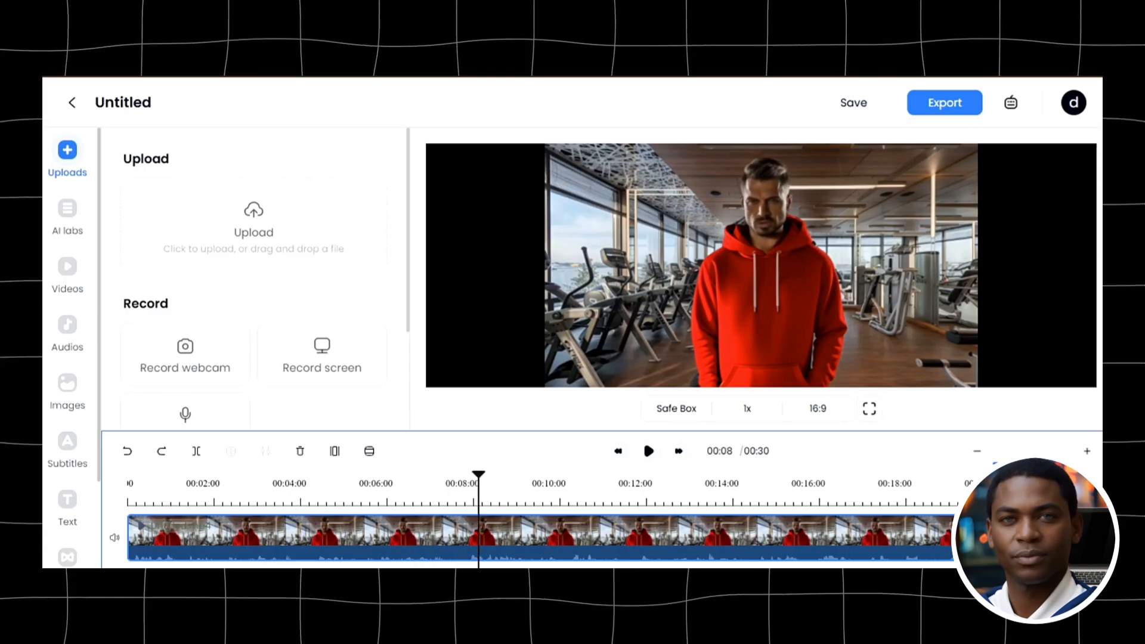